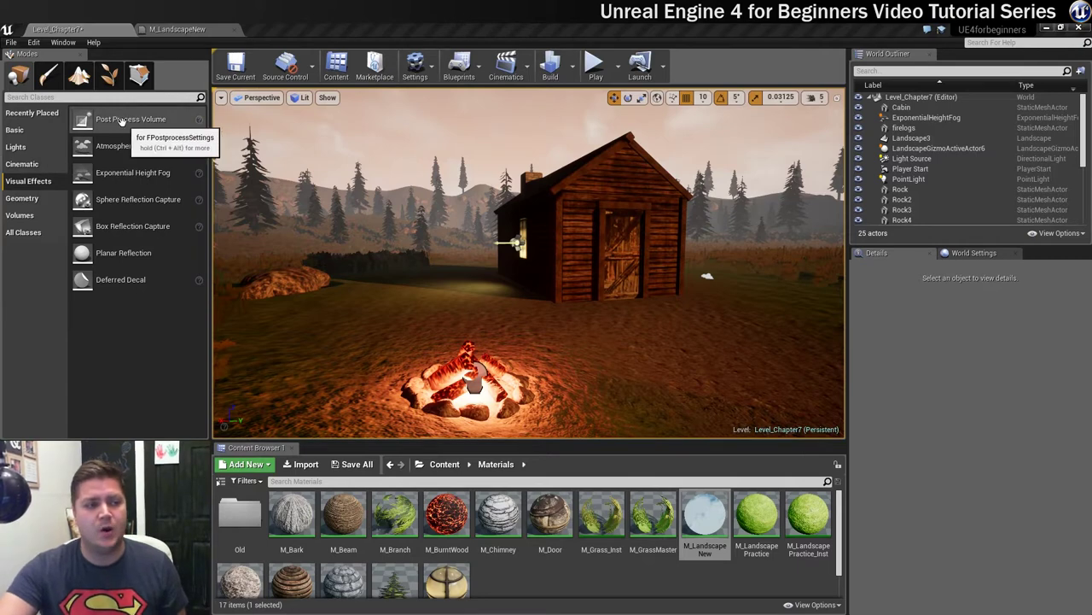
Step: Place a PostProcessVolume beside the cabin at 680, -240, 280 and show its Transform settings
left_click_drag(117, 119, 692, 343)
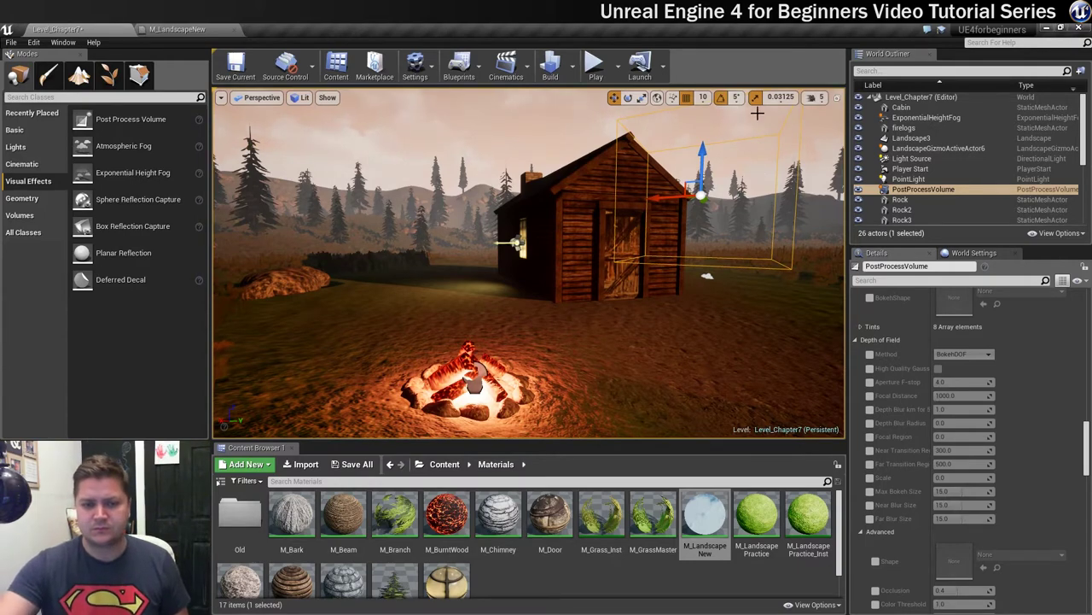
left_click_drag(1087, 437, 1087, 314)
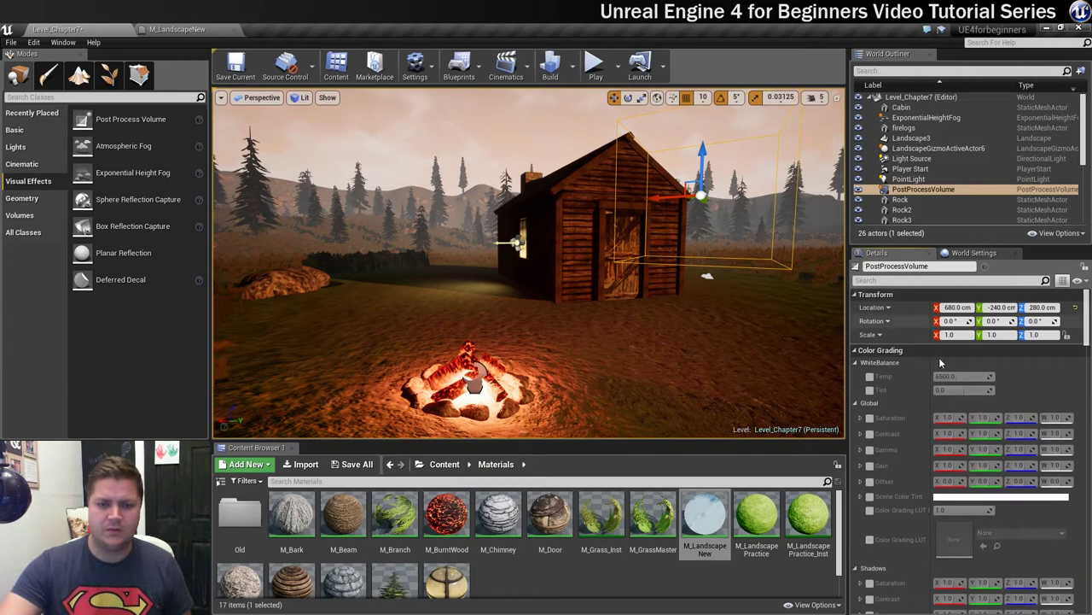
Step: Tick Unbound in Post Process Volume Settings so the volume covers the entire level
left_click(856, 351)
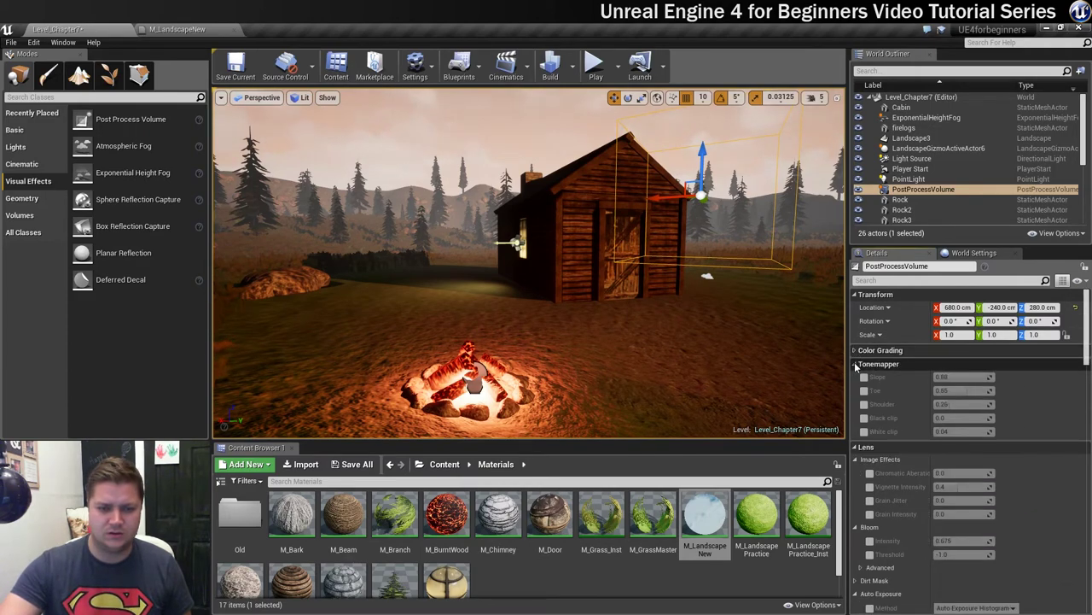
scroll(904, 395, "down", 10)
scroll(909, 389, "down", 15)
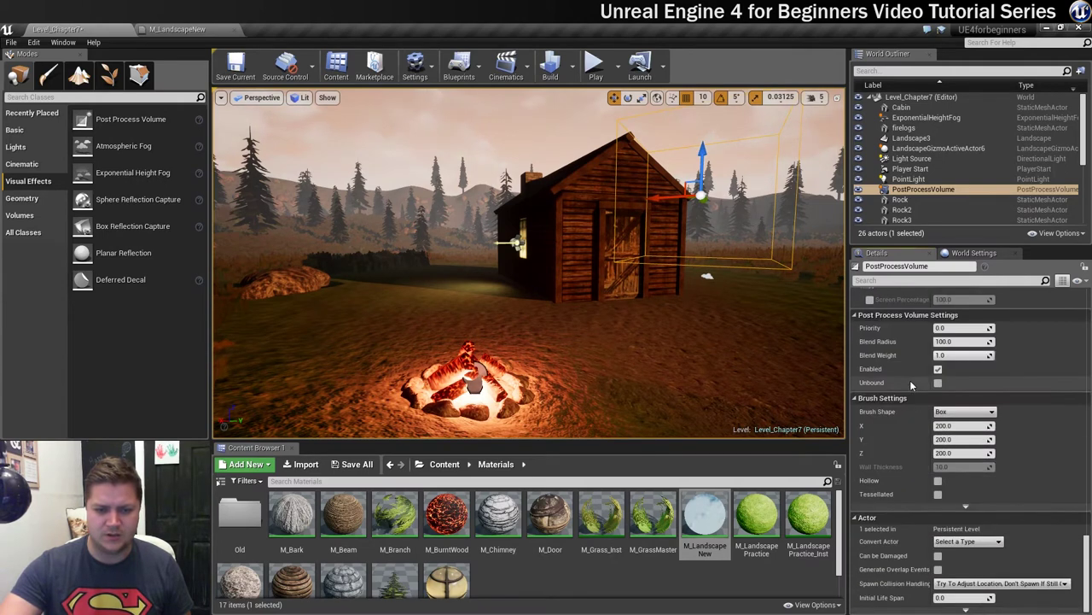
mouse_move(874, 385)
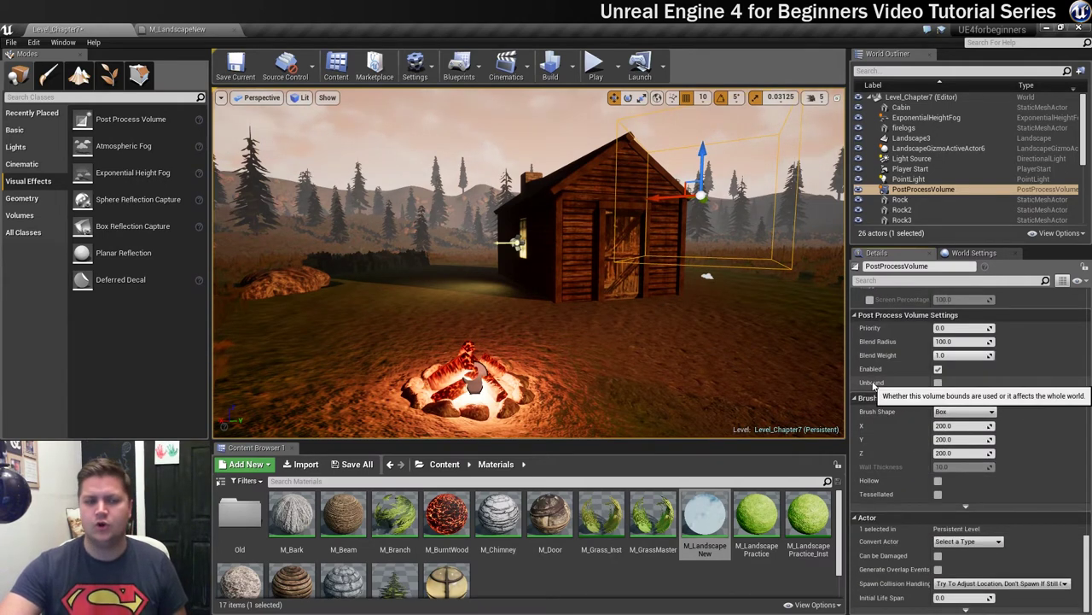
left_click(938, 383)
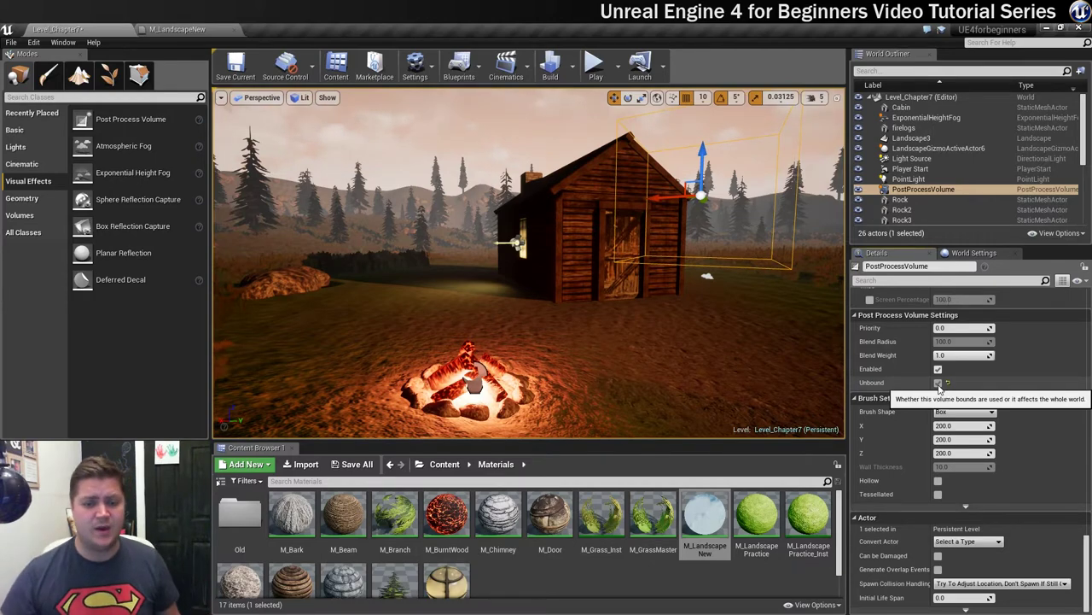
scroll(1072, 318, "up", 15)
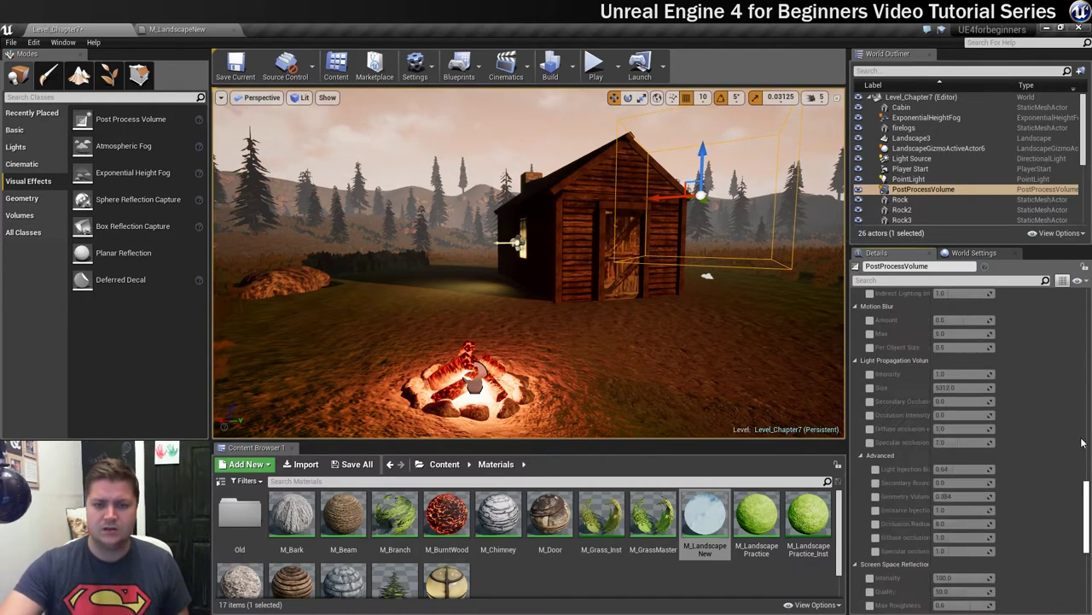
scroll(1072, 318, "up", 3)
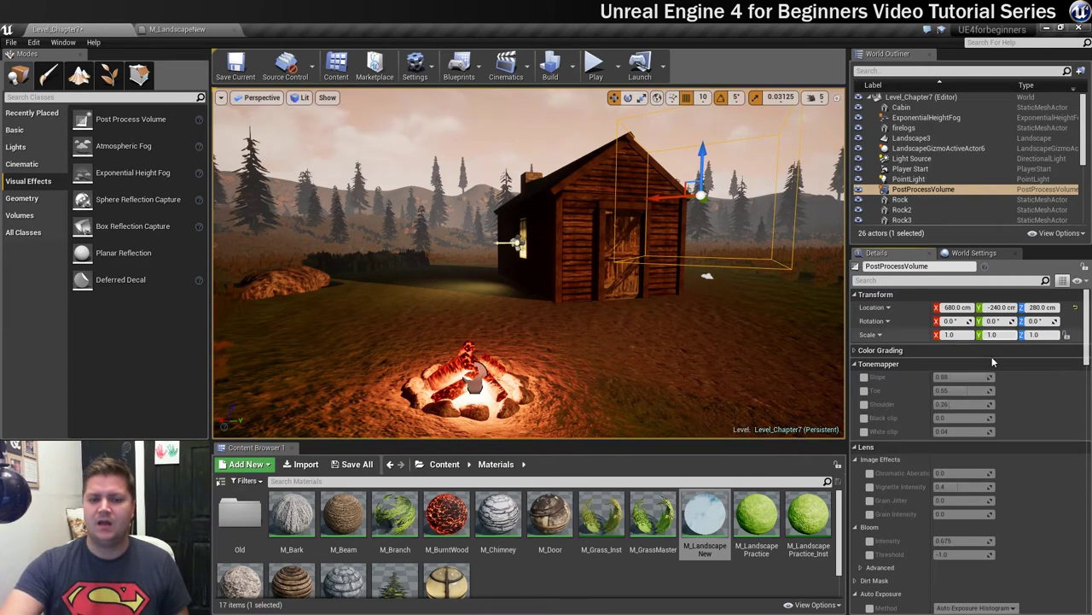
Step: Enable the Global Saturation override and try a W value of 0.1, then 0.8
left_click(855, 350)
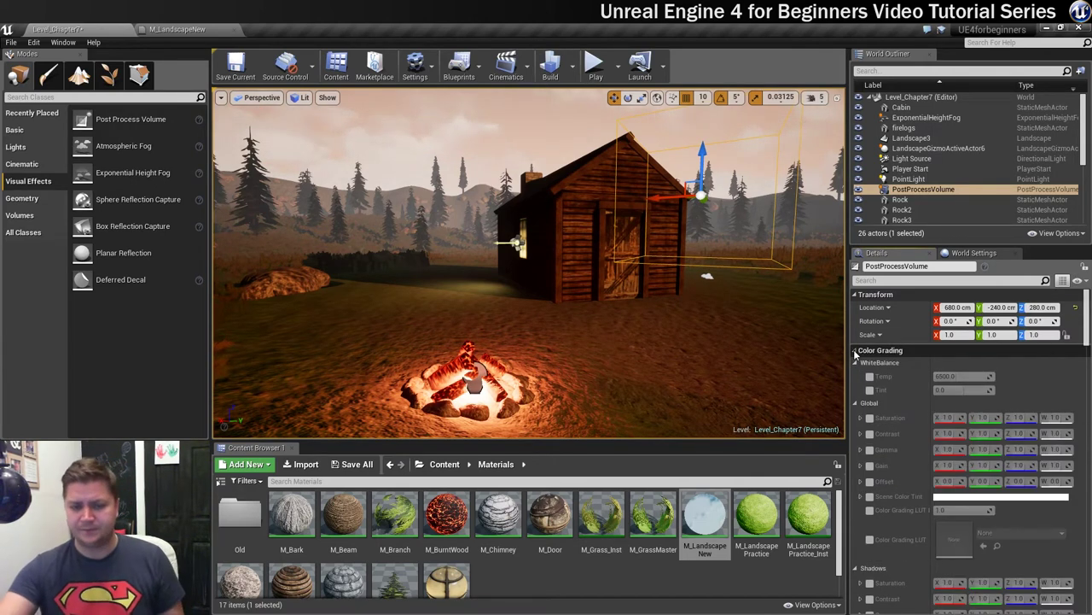
left_click(870, 417)
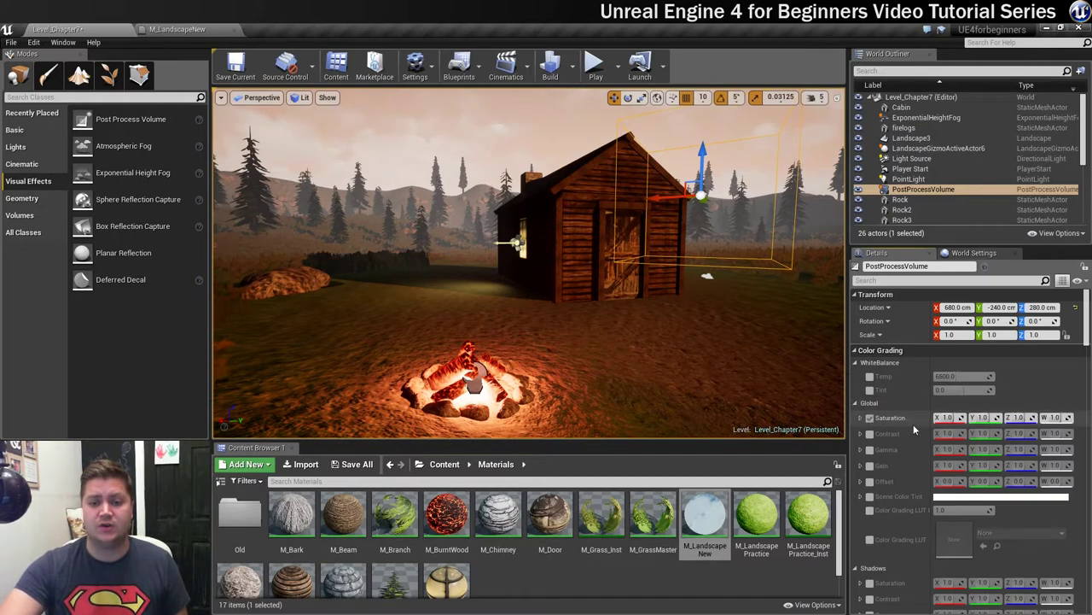
left_click(1055, 417)
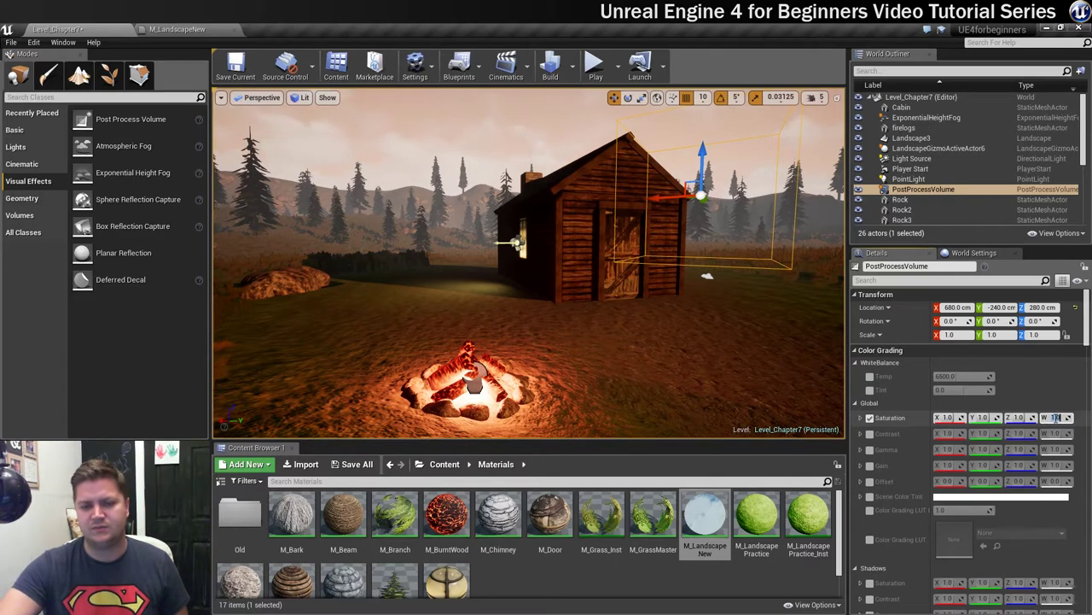
type("0.1")
key("Return")
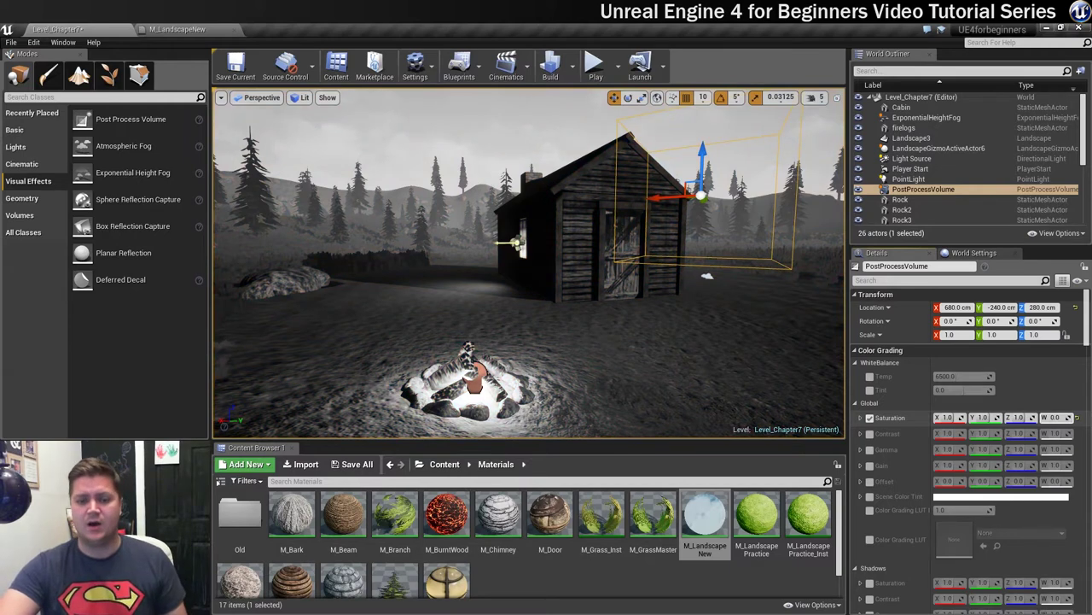
left_click(1056, 417)
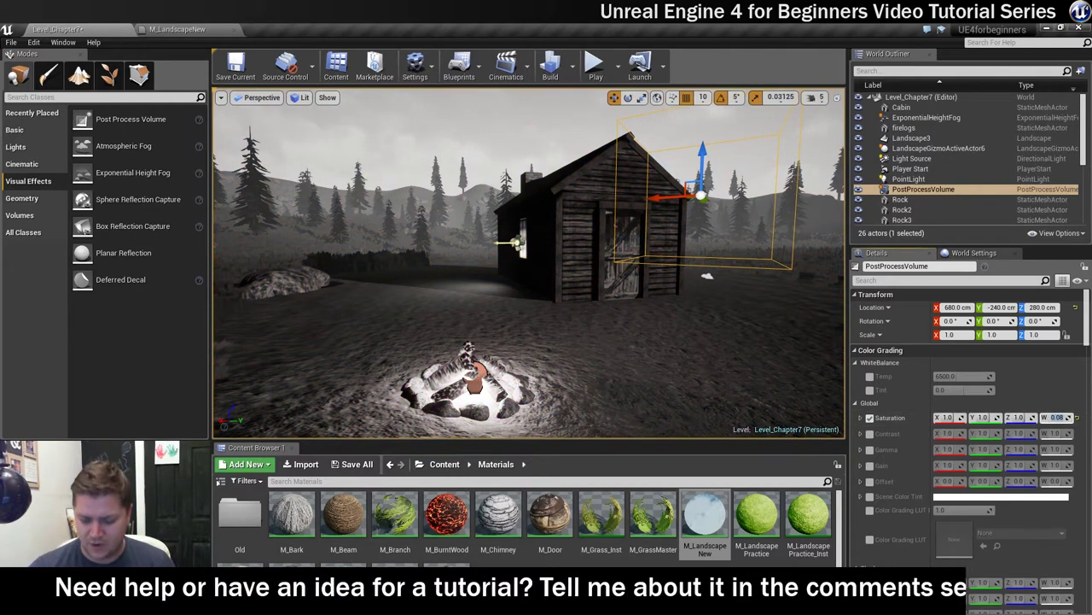
key("Return")
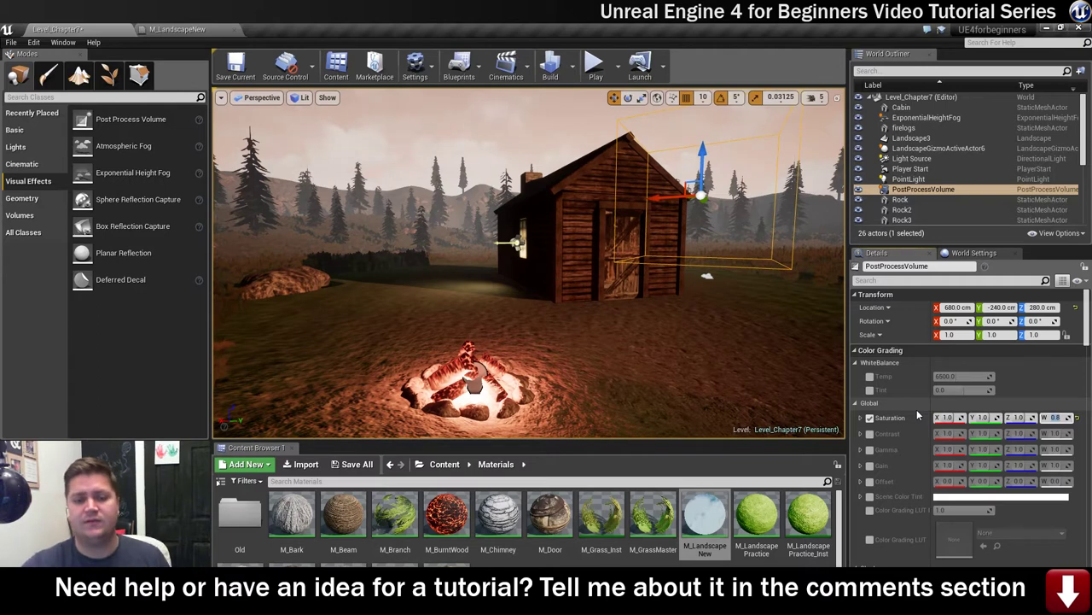
Step: Toggle the Global Saturation override off and on to compare the muted look
left_click(870, 418)
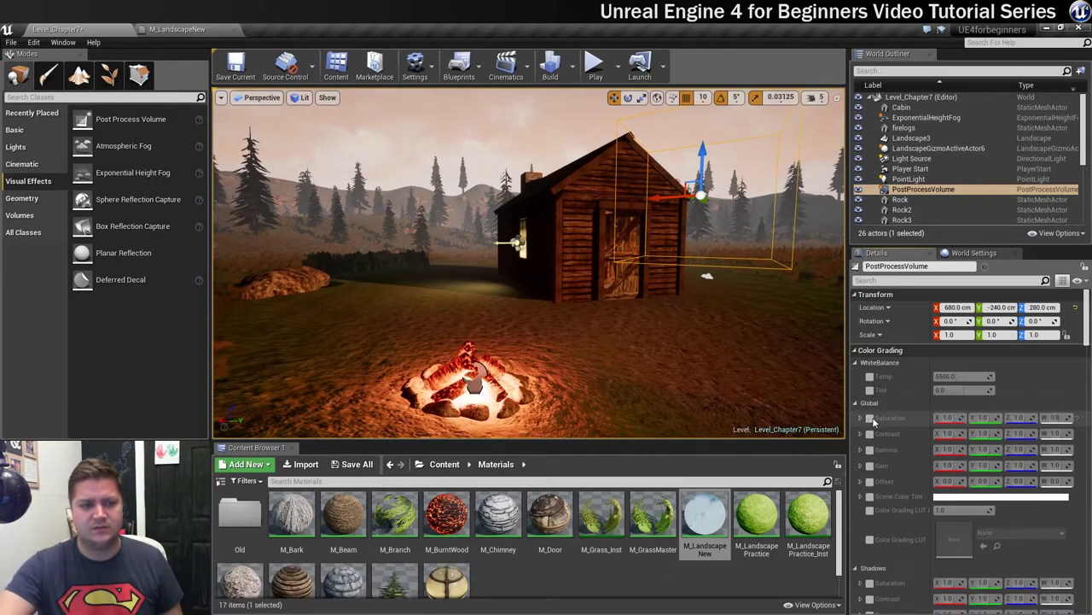
left_click(870, 417)
left_click(870, 417)
left_click(870, 418)
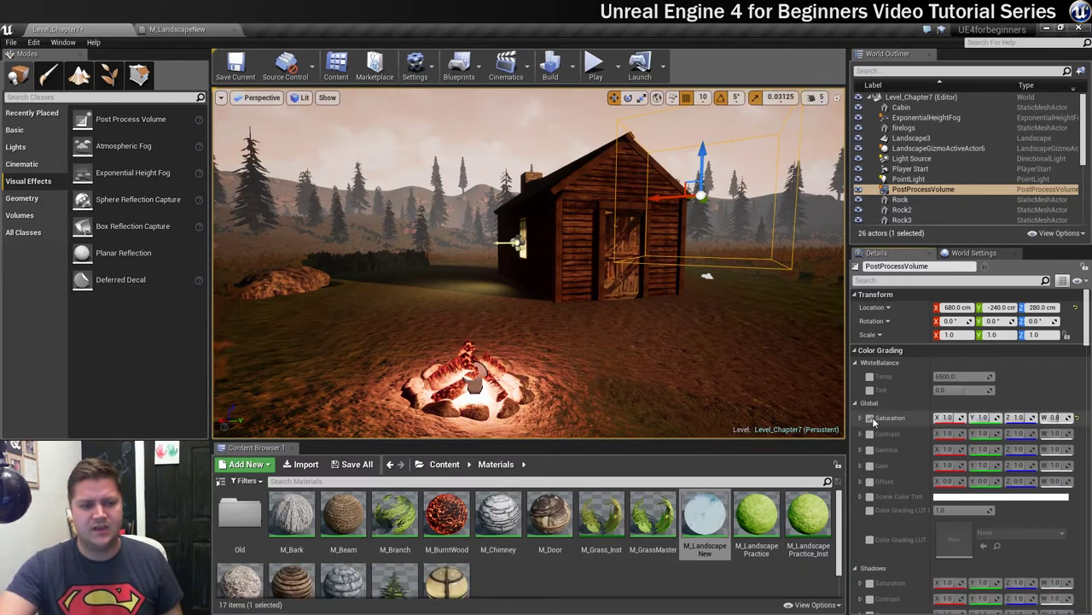
left_click(870, 418)
left_click(869, 417)
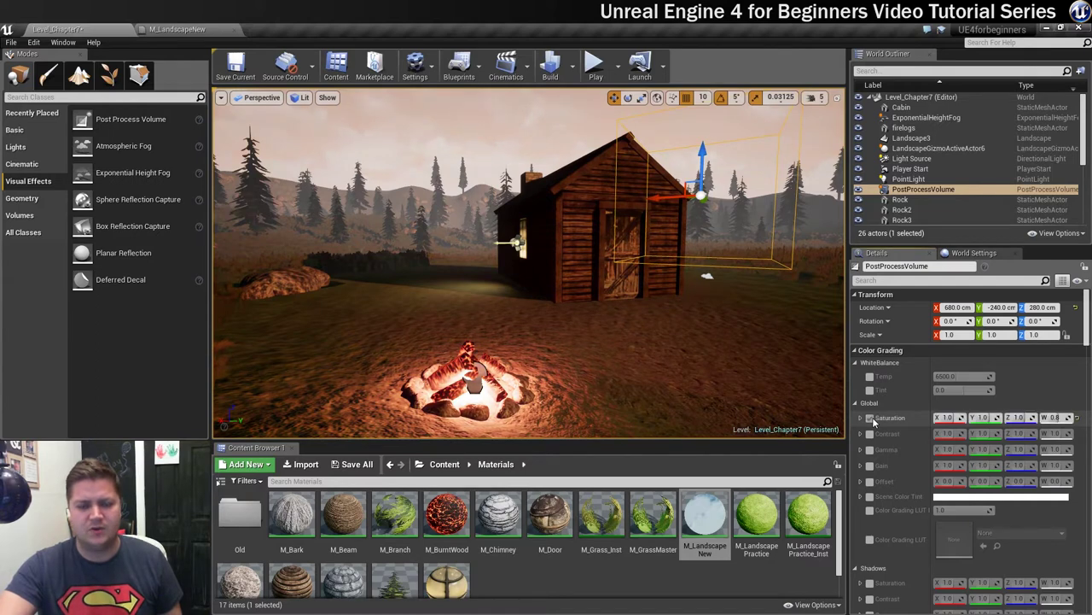
left_click(1056, 417)
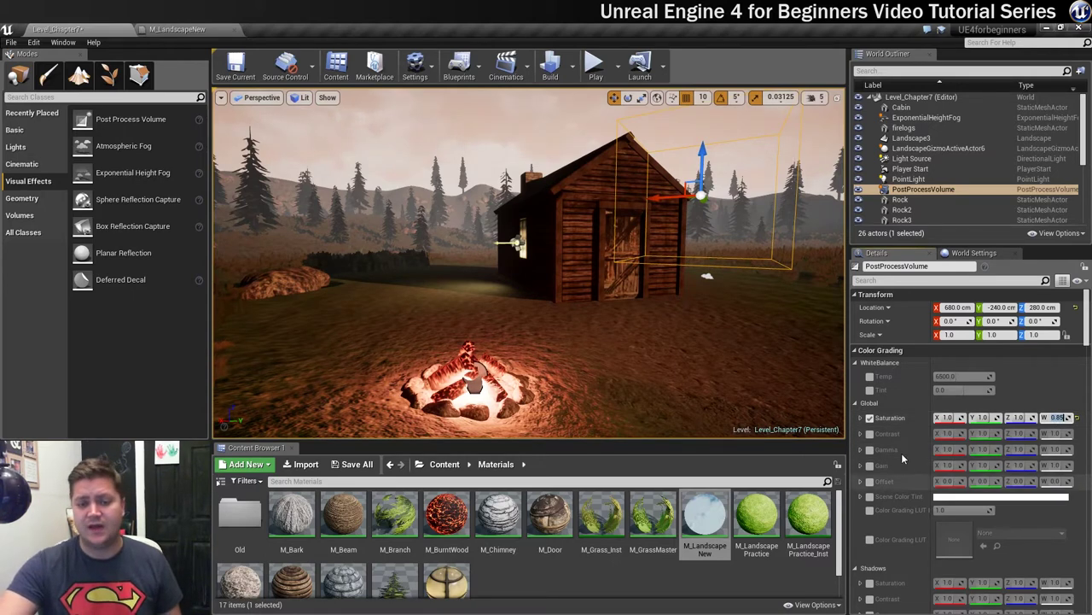
Step: Override Global Contrast with a W value of 1.2, then move down to the Lens section
left_click(870, 433)
left_click(1056, 434)
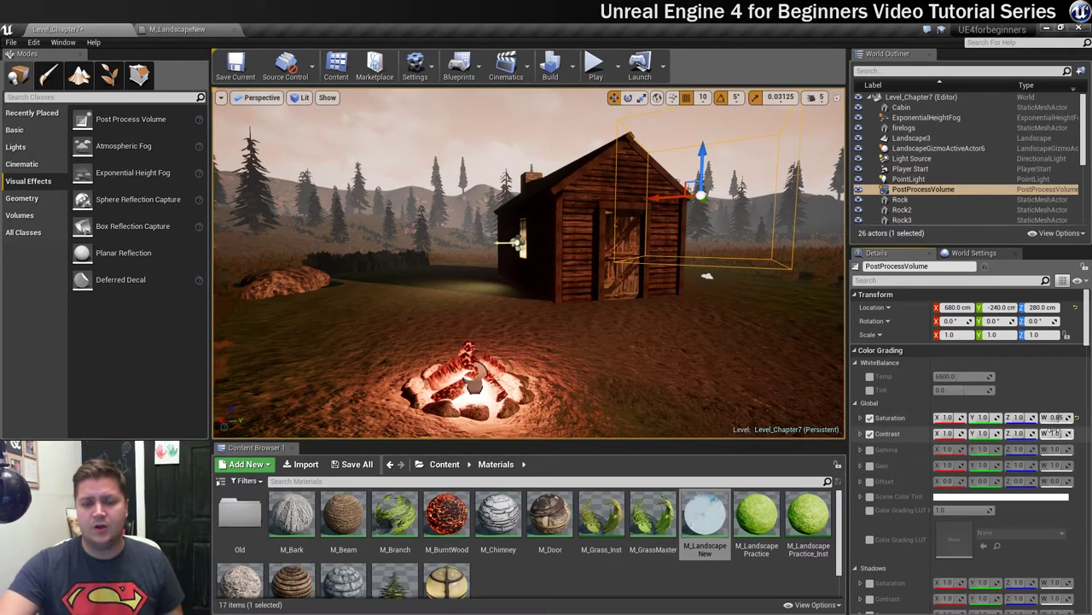
type("1.2")
key("Return")
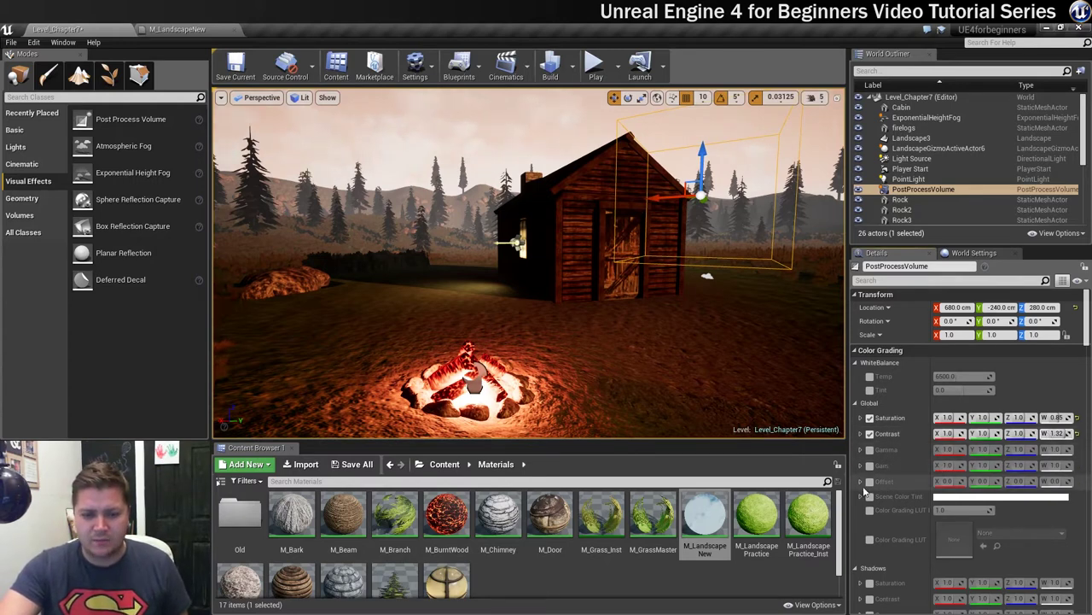
scroll(886, 456, "down", 5)
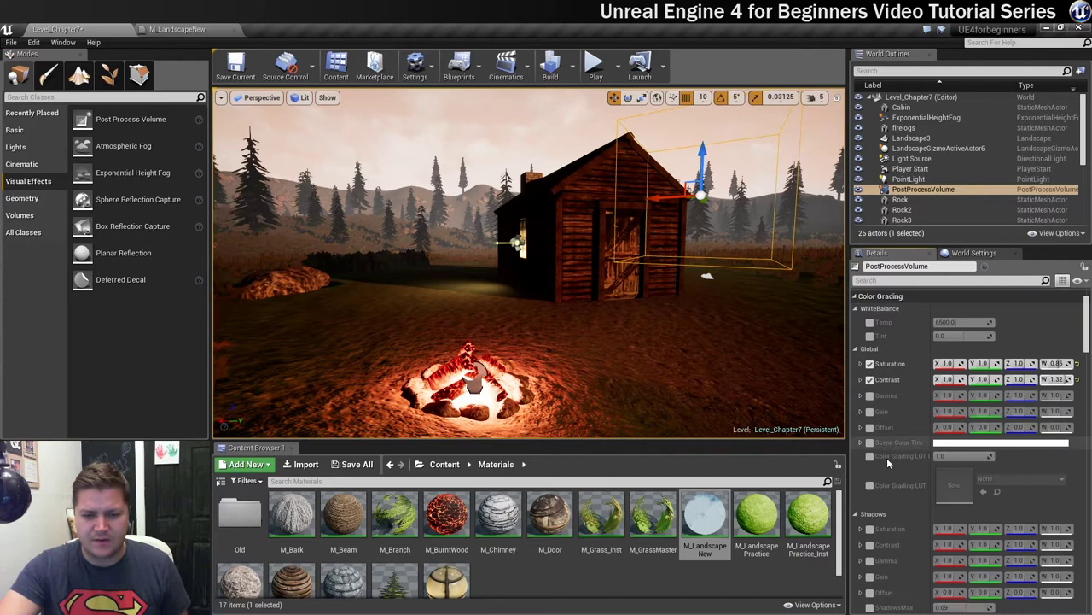
scroll(906, 449, "down", 8)
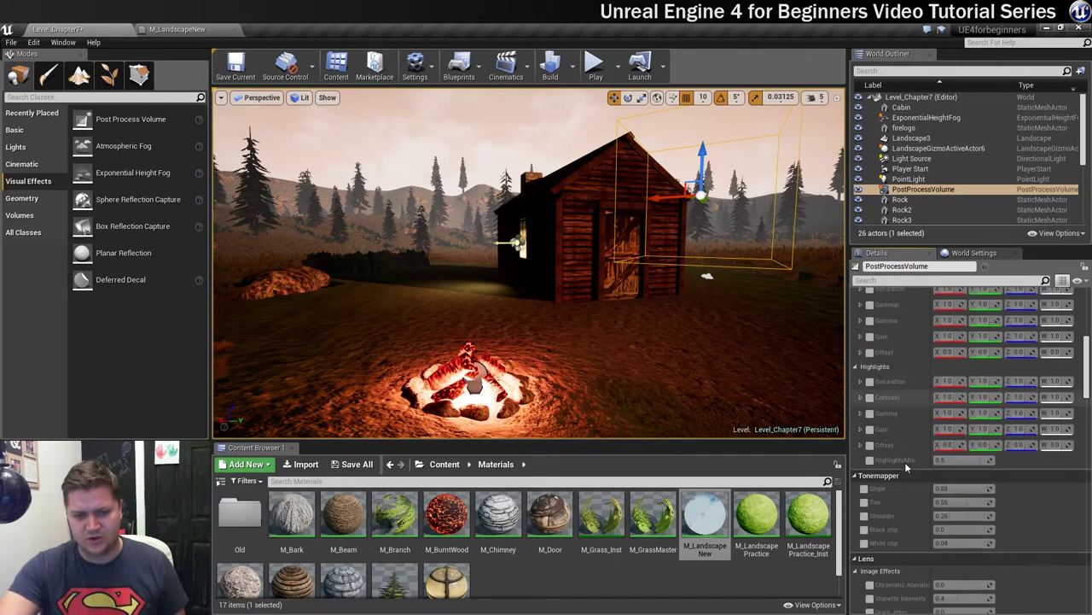
scroll(903, 441, "down", 3)
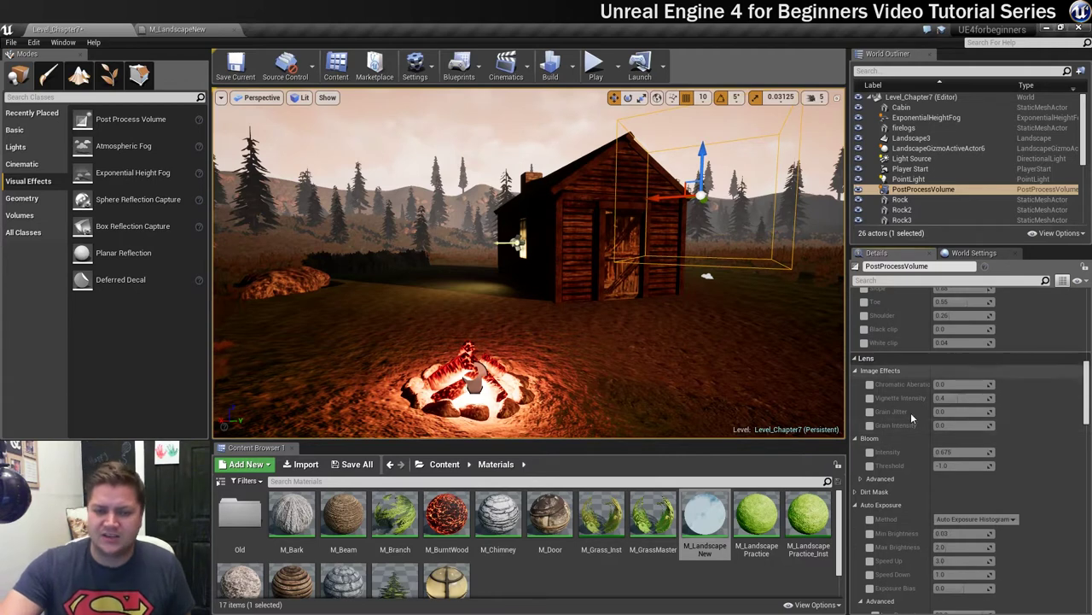
Step: Try the Chromatic Aberration override at a few strengths, then switch it back off
left_click(870, 384)
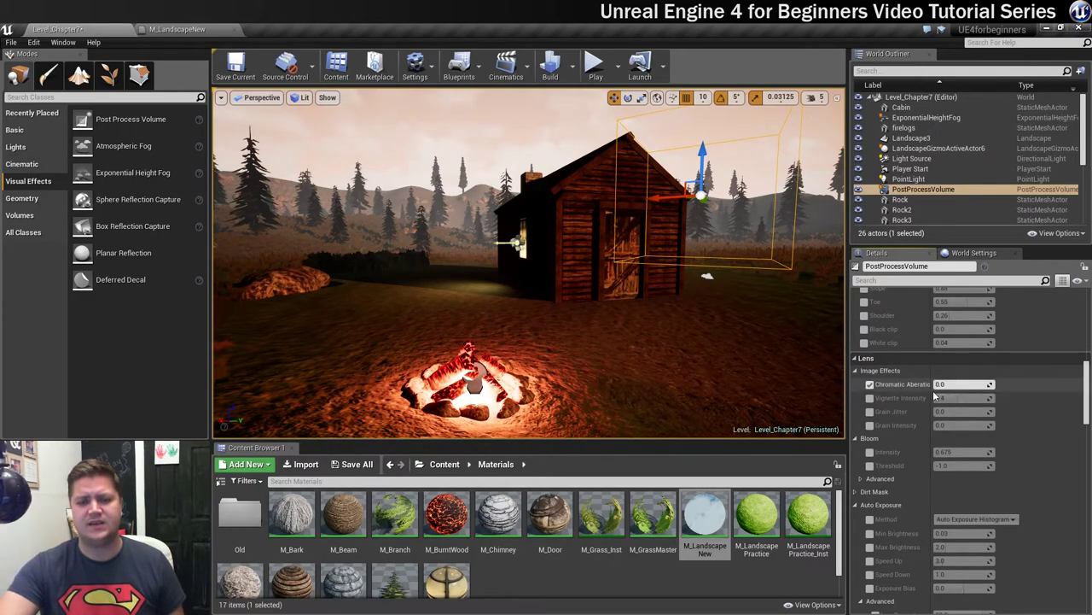
left_click_drag(939, 385, 990, 385)
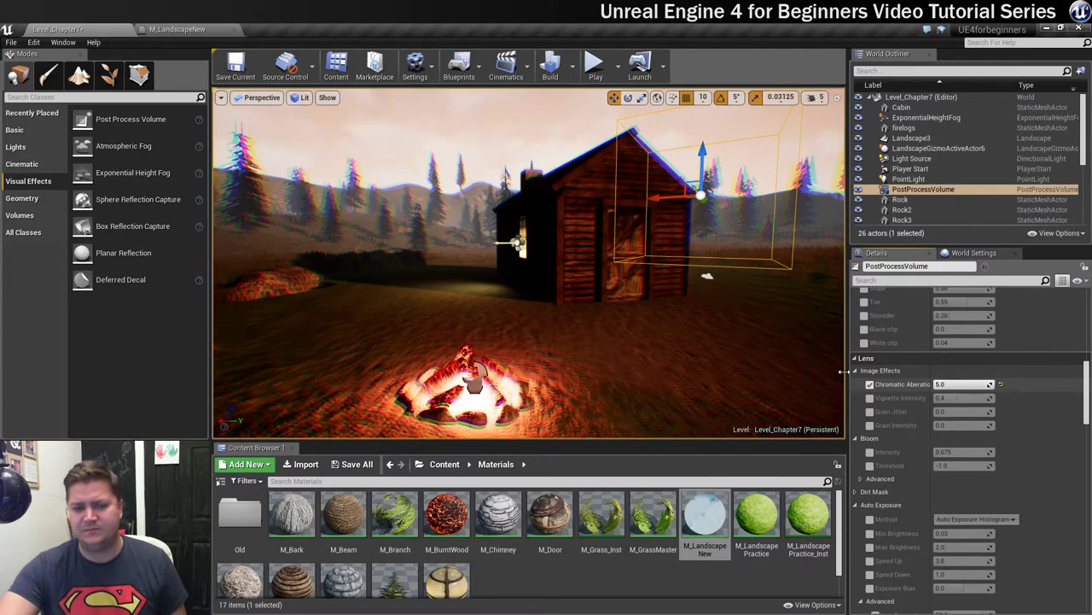
left_click_drag(990, 385, 934, 385)
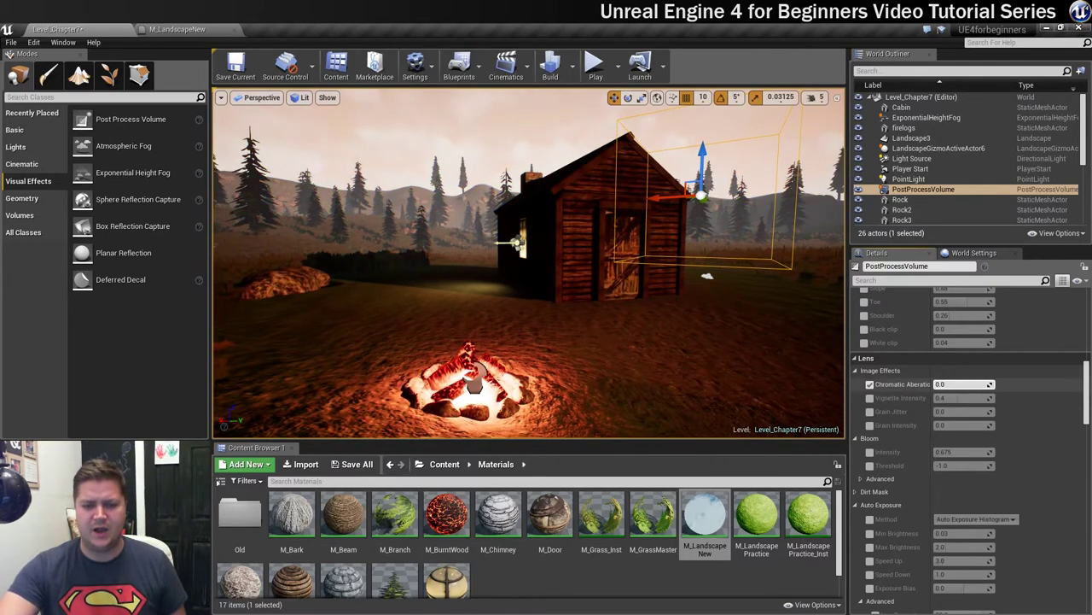
left_click(869, 385)
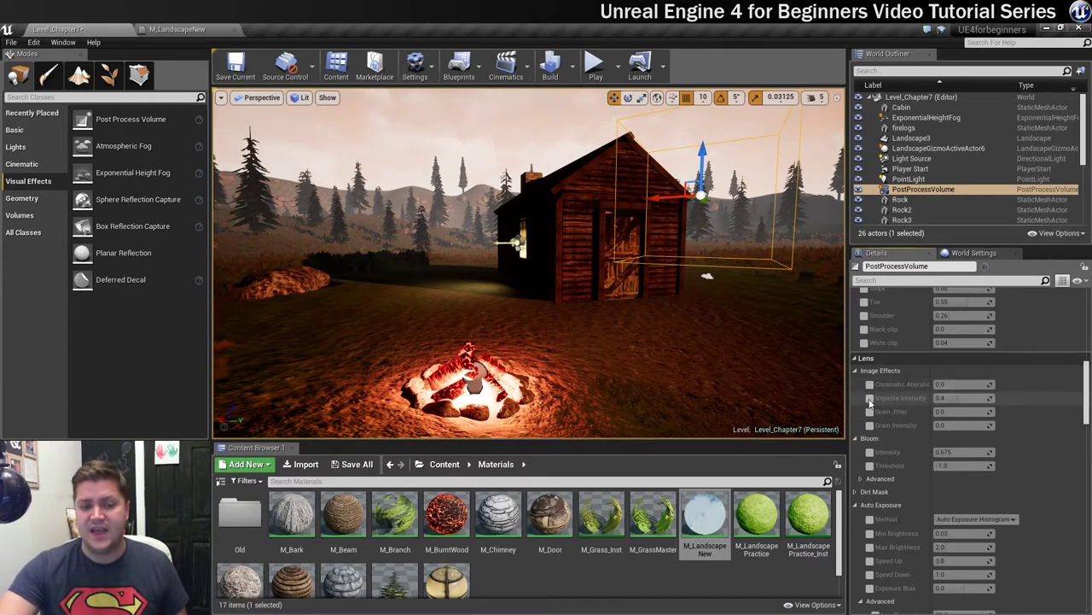
Step: Override Vignette Intensity at about 0.73, comparing the scene with and without it
left_click(869, 397)
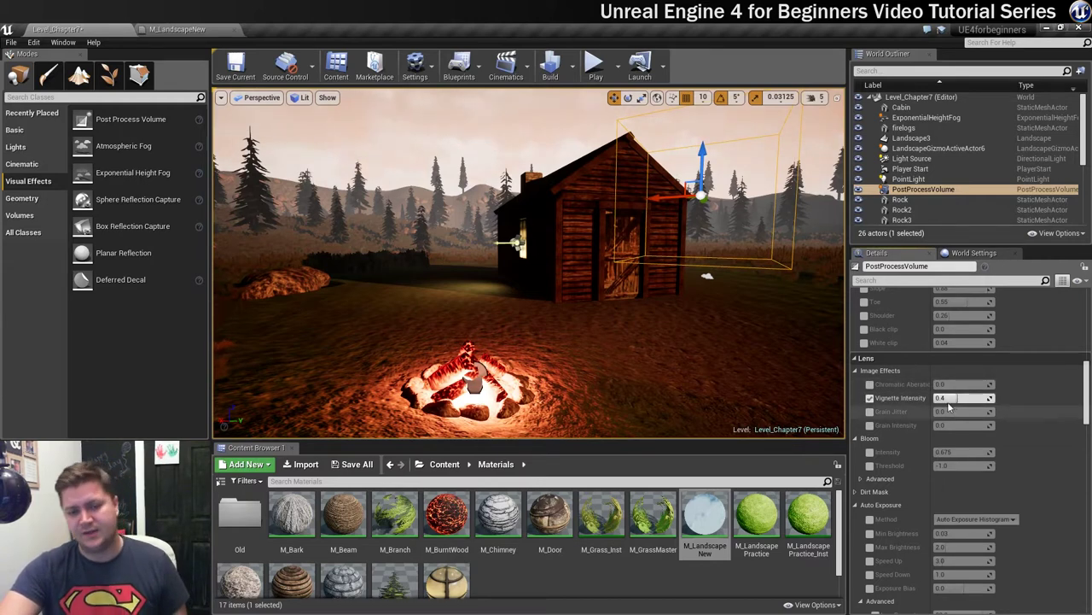
left_click(870, 397)
left_click(870, 398)
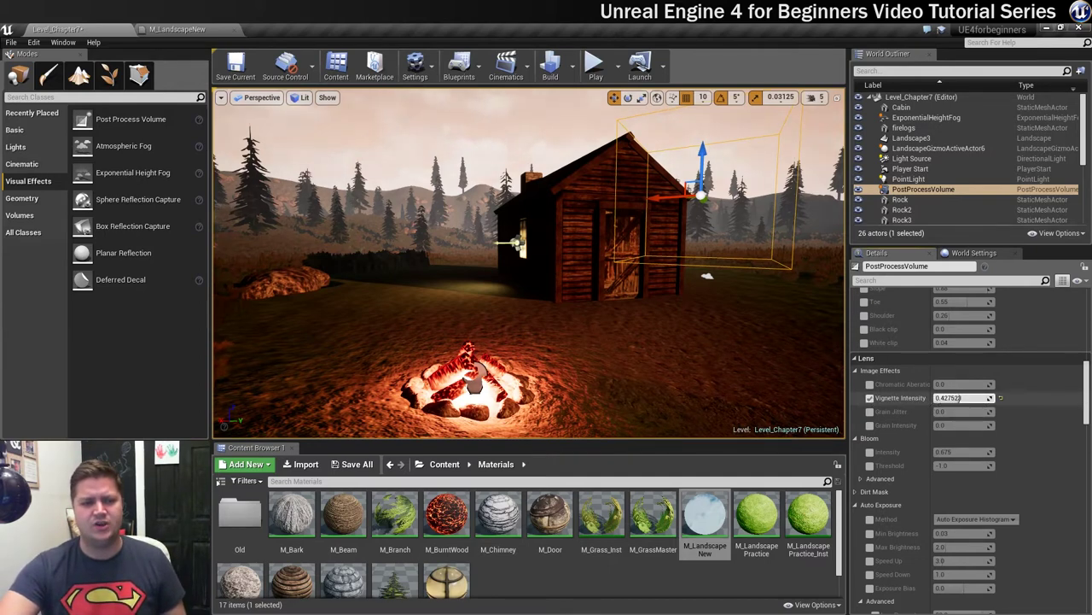
left_click_drag(939, 398, 990, 398)
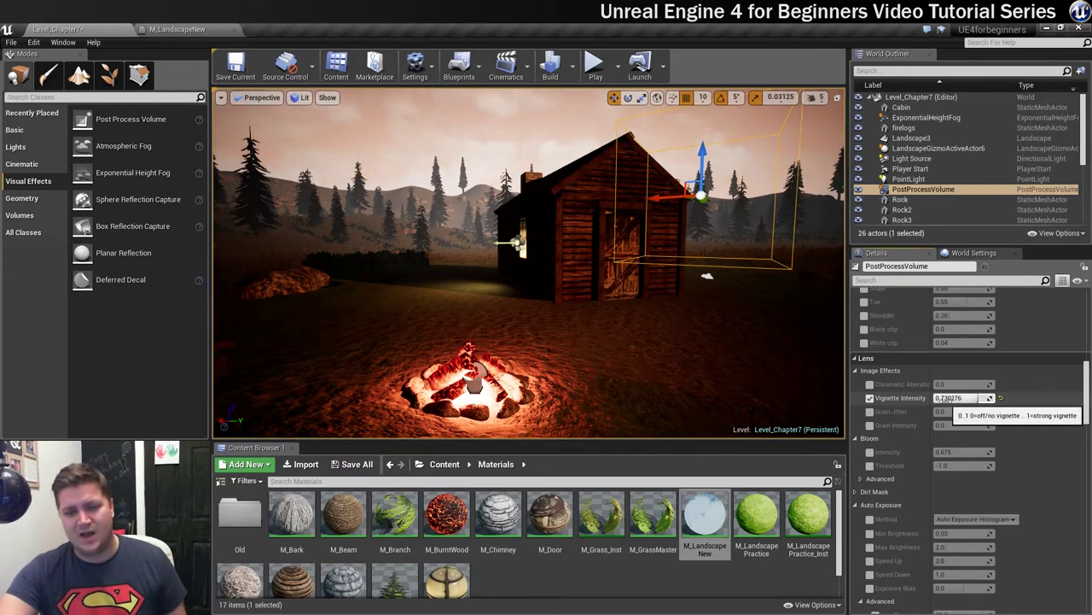
left_click(869, 398)
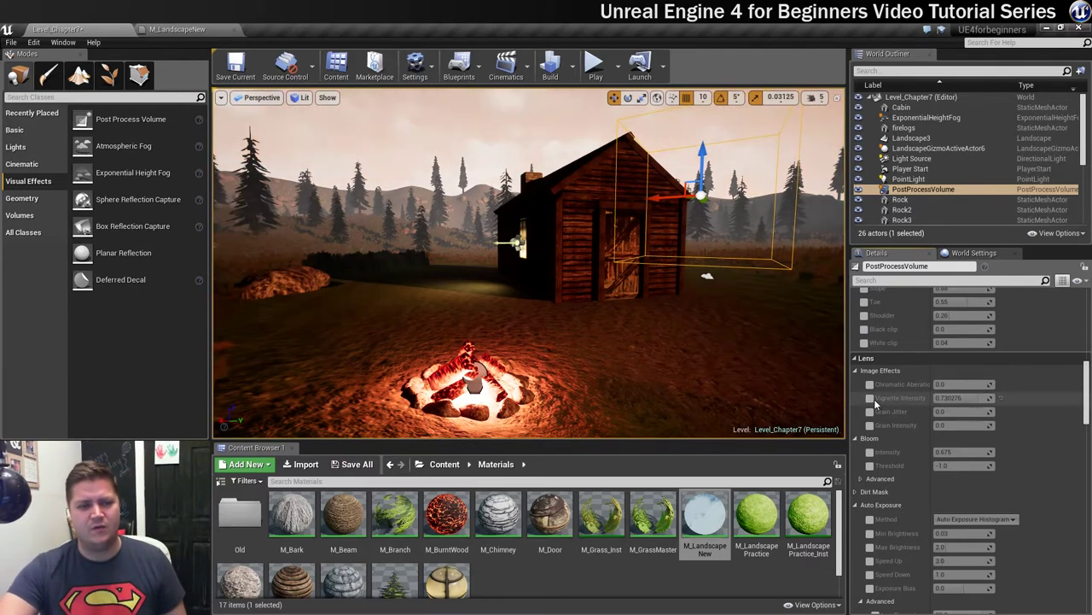
left_click(870, 398)
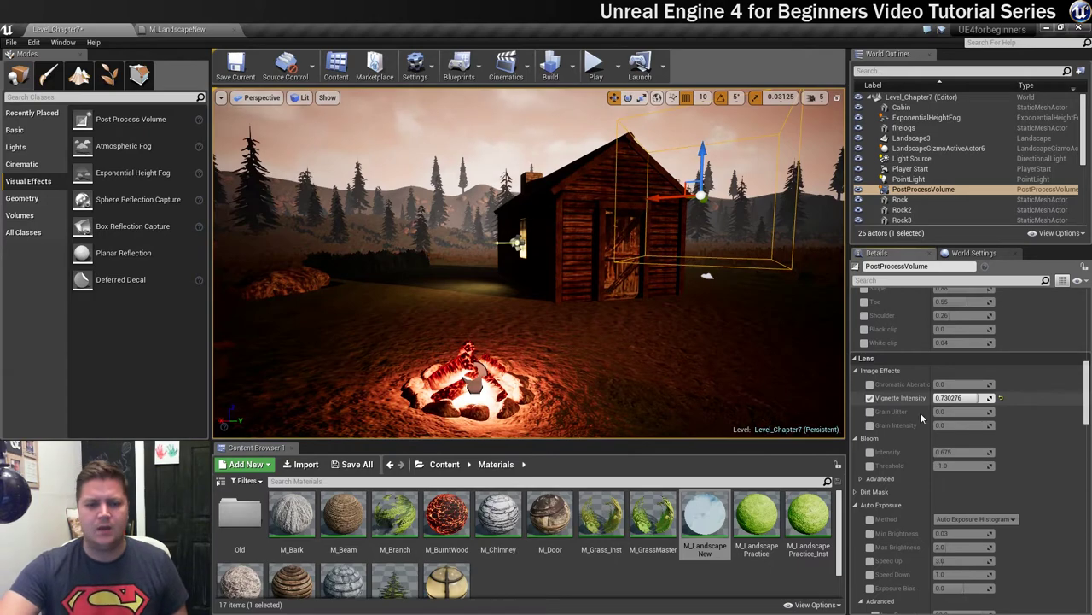
scroll(884, 413, "down", 2)
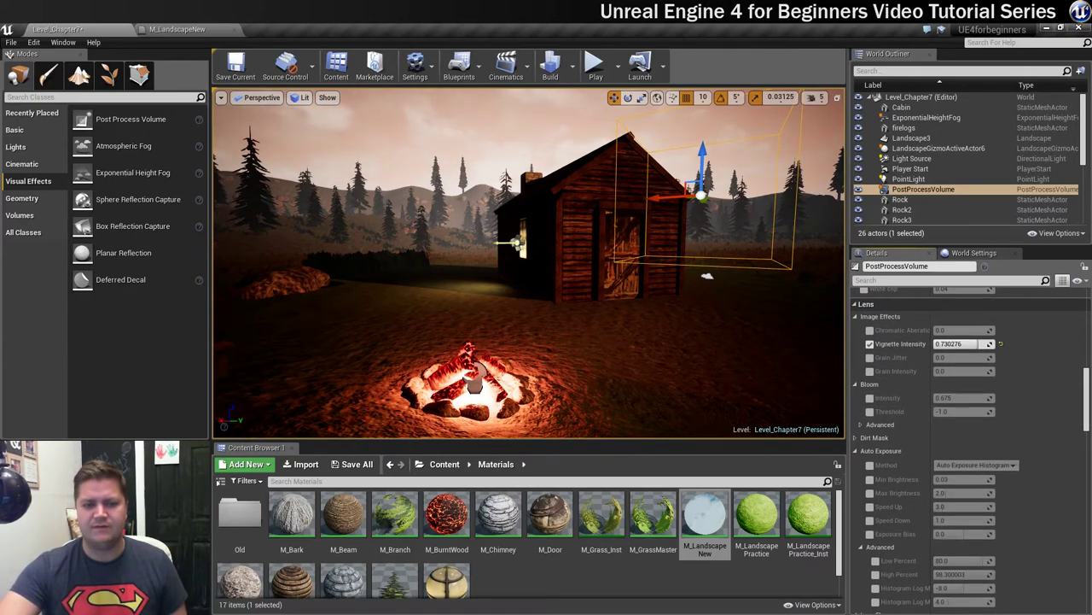
Step: Override Bloom Intensity near the campfire, settle on 1.0, and compare bloom on versus off
right_click_drag(832, 401, 751, 386)
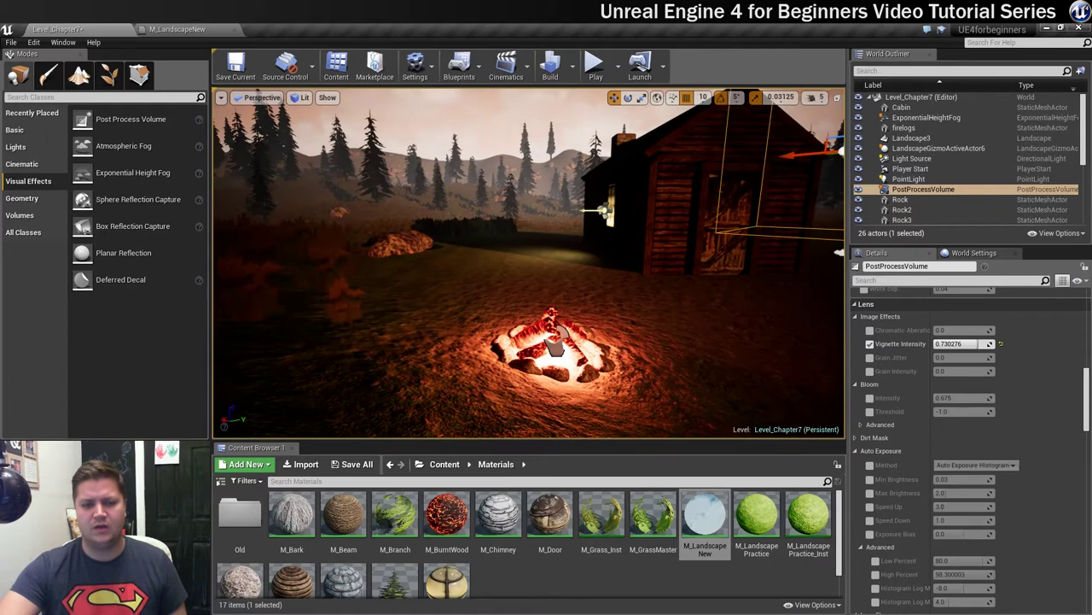
left_click(869, 398)
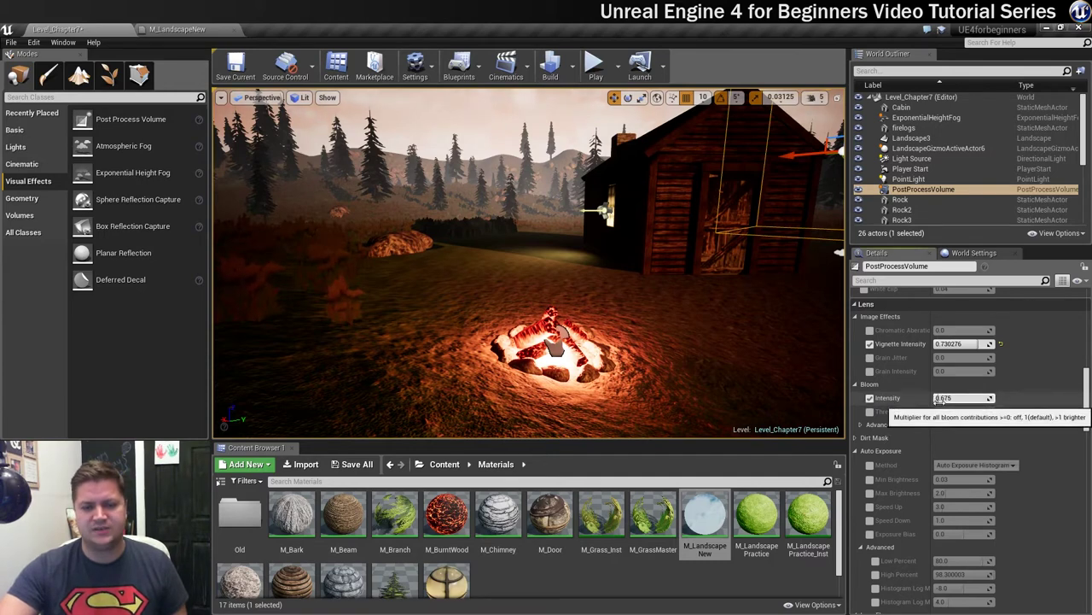
mouse_move(940, 399)
left_mouse_down()
mouse_move(973, 399)
mouse_move(950, 398)
left_mouse_up()
left_click(947, 397)
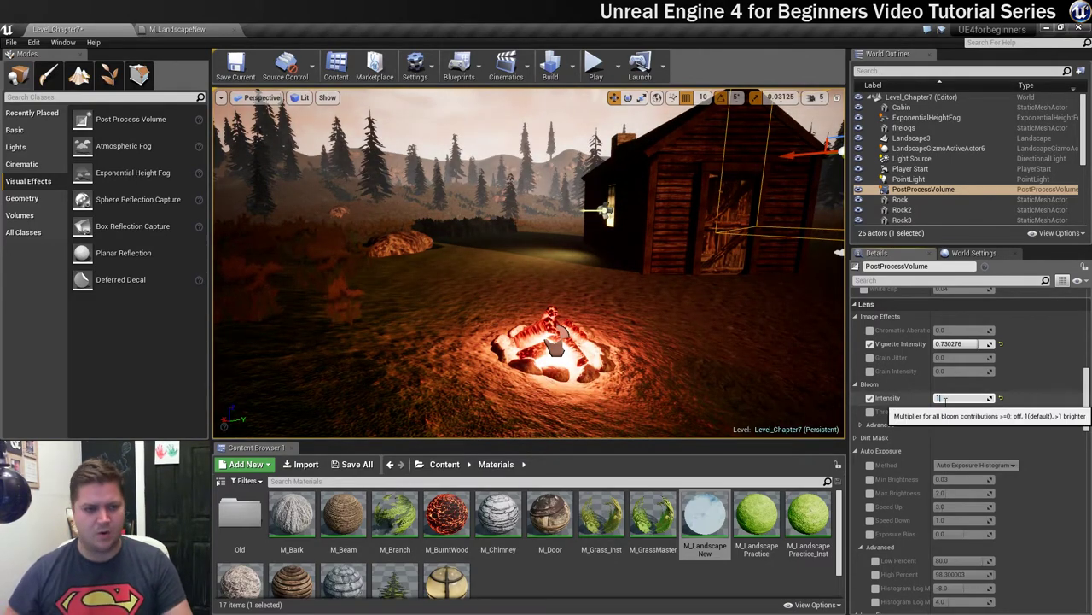
type("1.0")
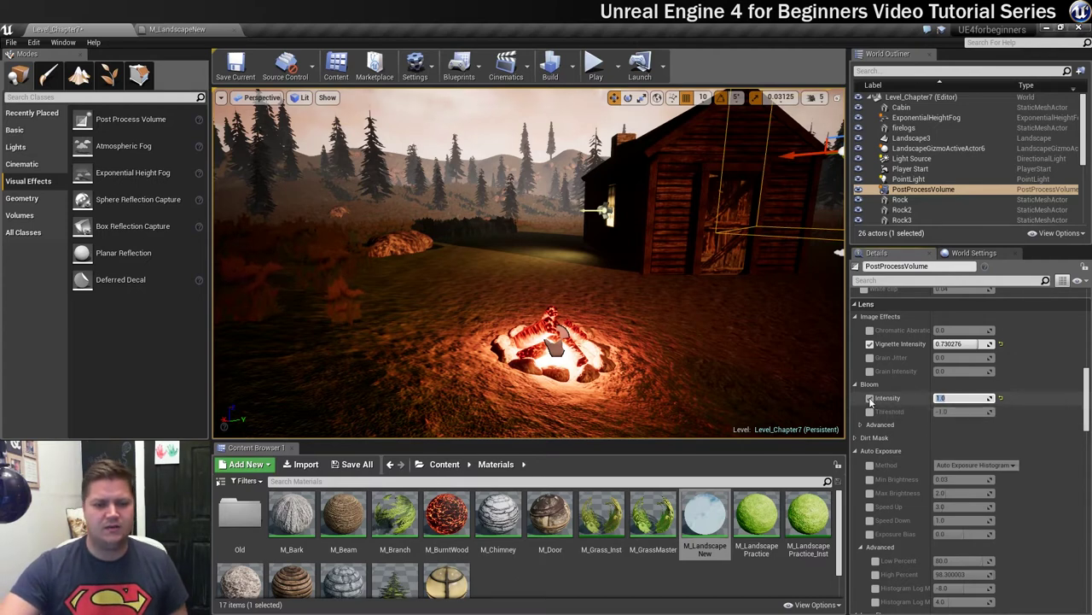
left_click(870, 398)
left_click(870, 398)
left_click(869, 398)
left_click(869, 398)
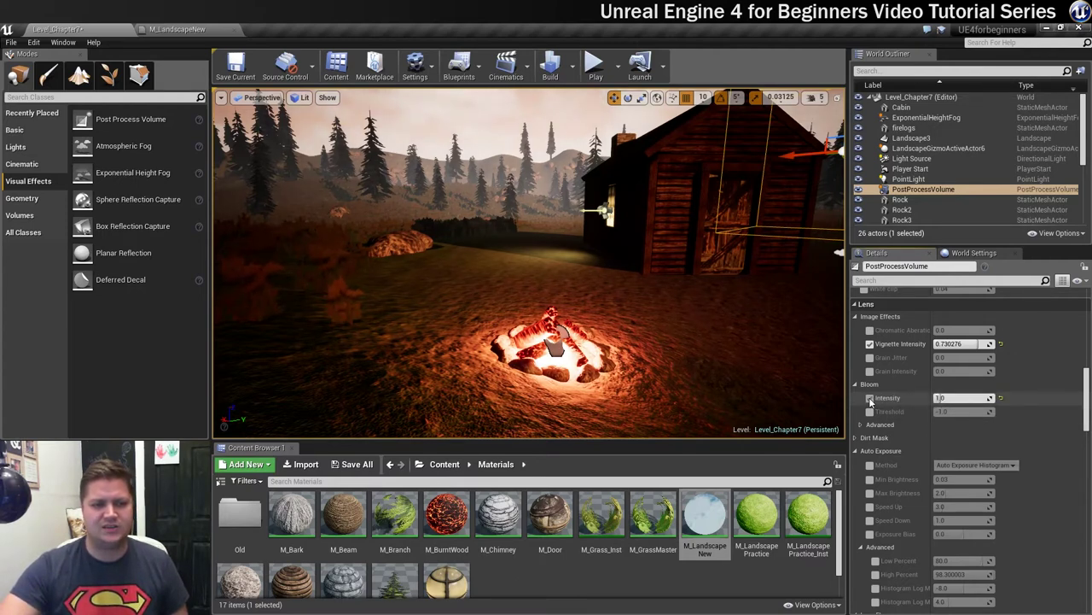
left_click(869, 398)
left_click(869, 399)
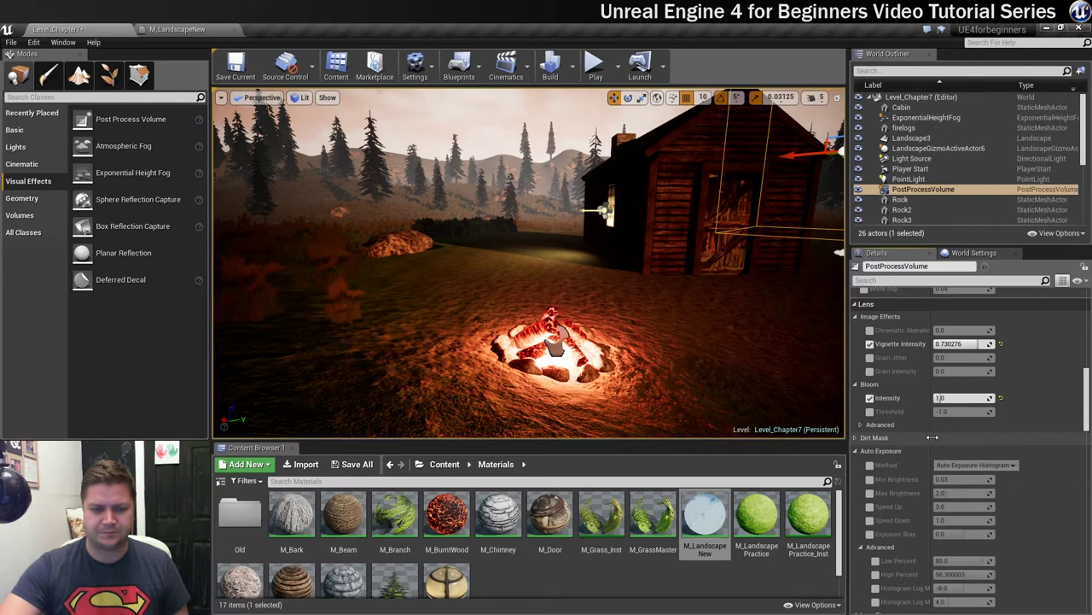
Step: Enable the Lens Flares Intensity override and lower it to about 0.12
scroll(936, 423, "down", 5)
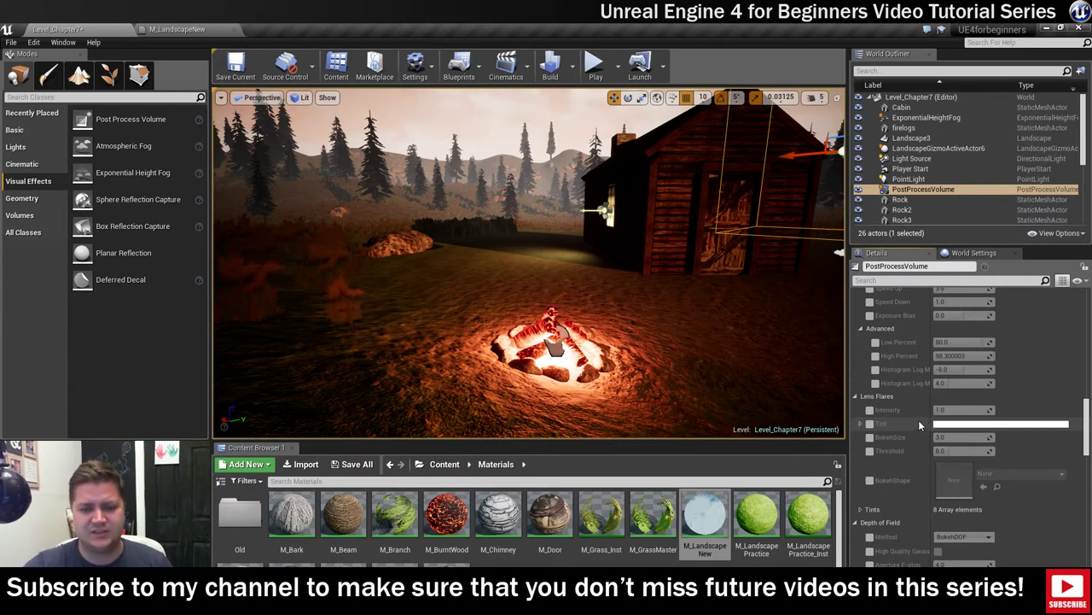
left_click(869, 410)
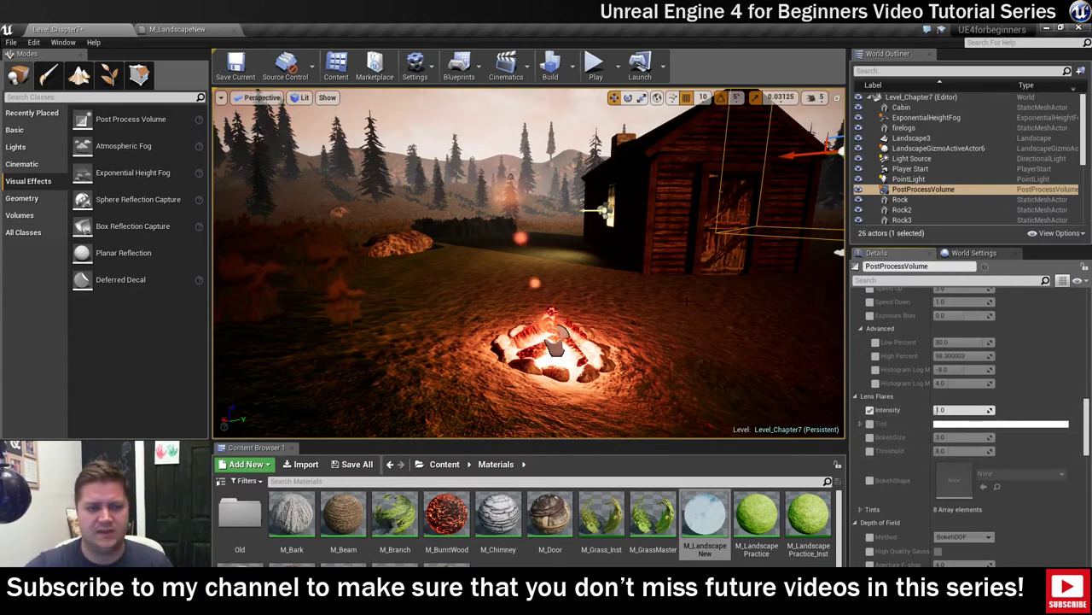
right_click_drag(529, 265, 478, 286)
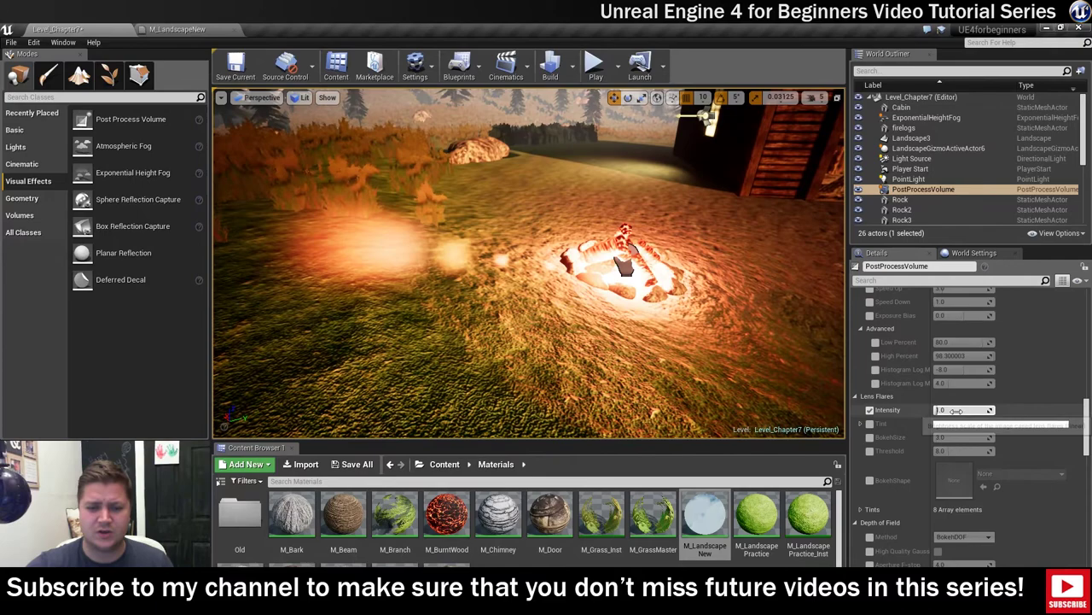
left_click_drag(948, 409, 903, 410)
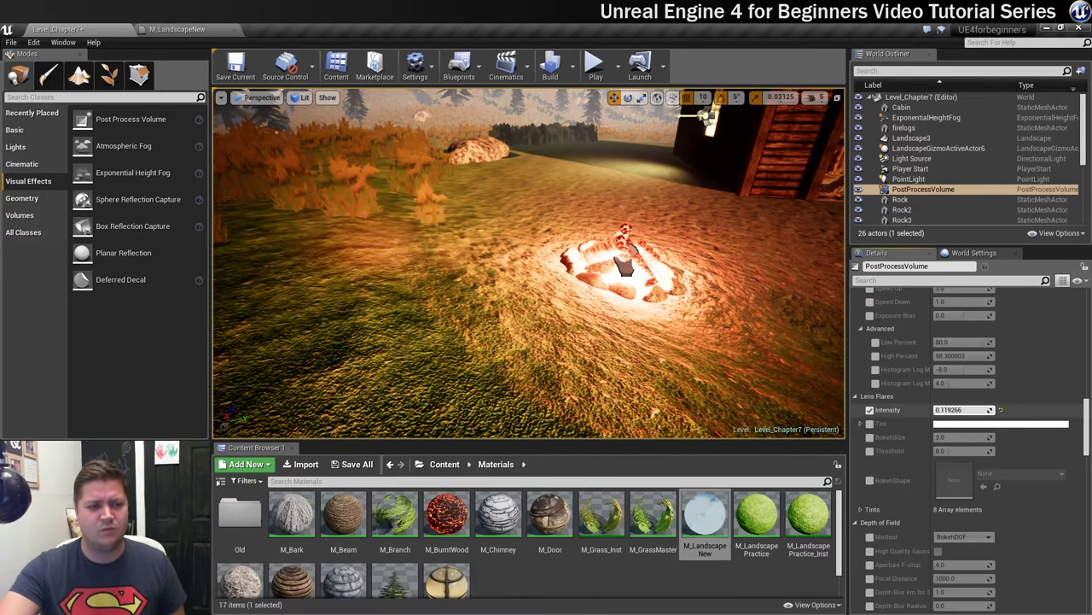
Step: Override the lens flare Bokeh Size and raise it to roughly 6.8
right_click_drag(768, 359, 794, 384)
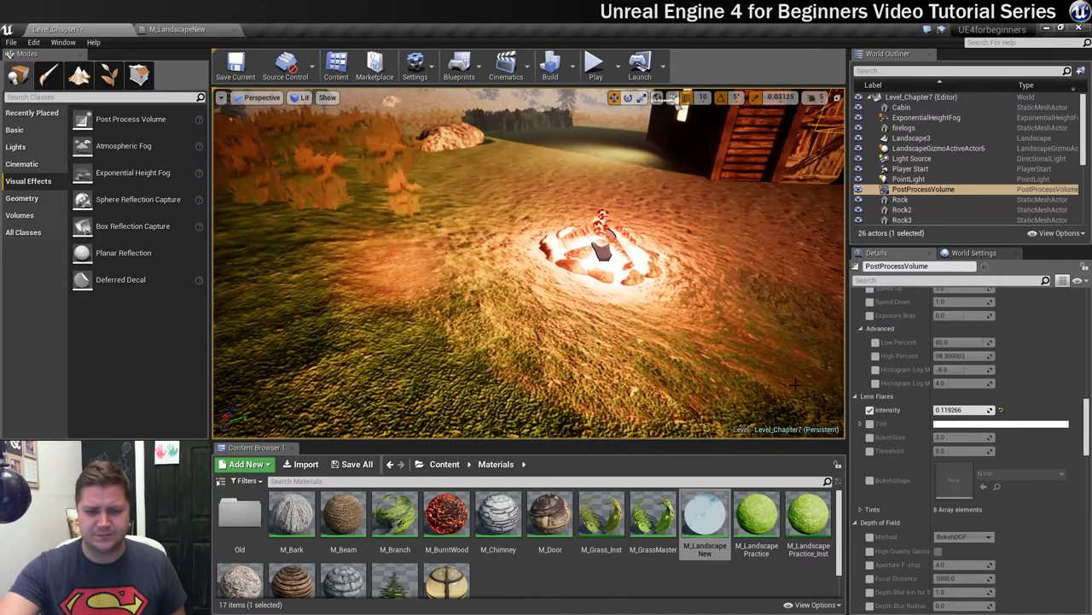
left_click(870, 437)
left_click_drag(940, 437, 969, 437)
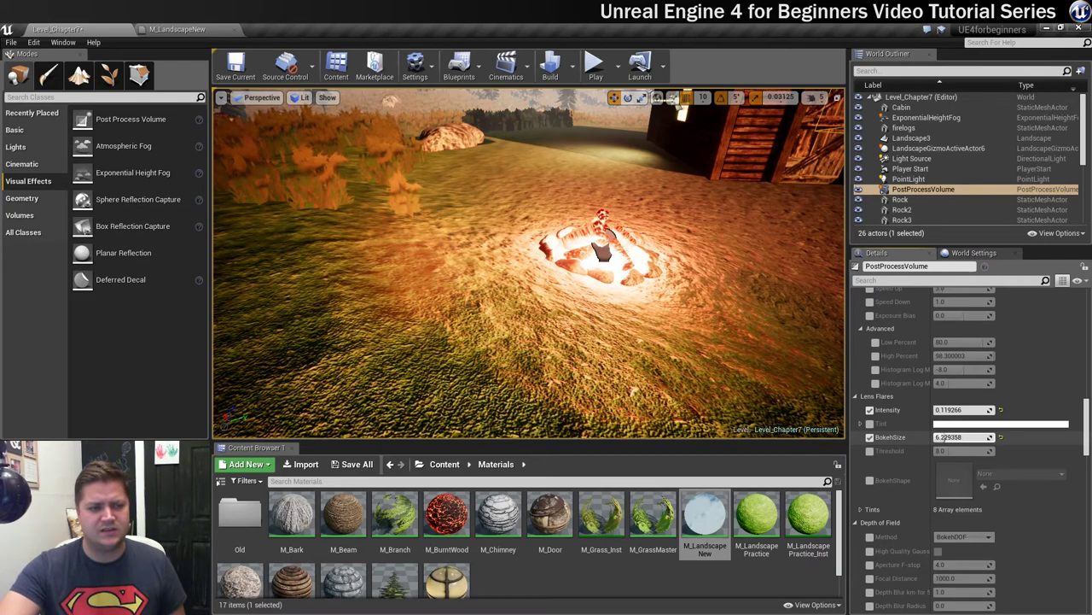
right_click_drag(643, 338, 607, 320)
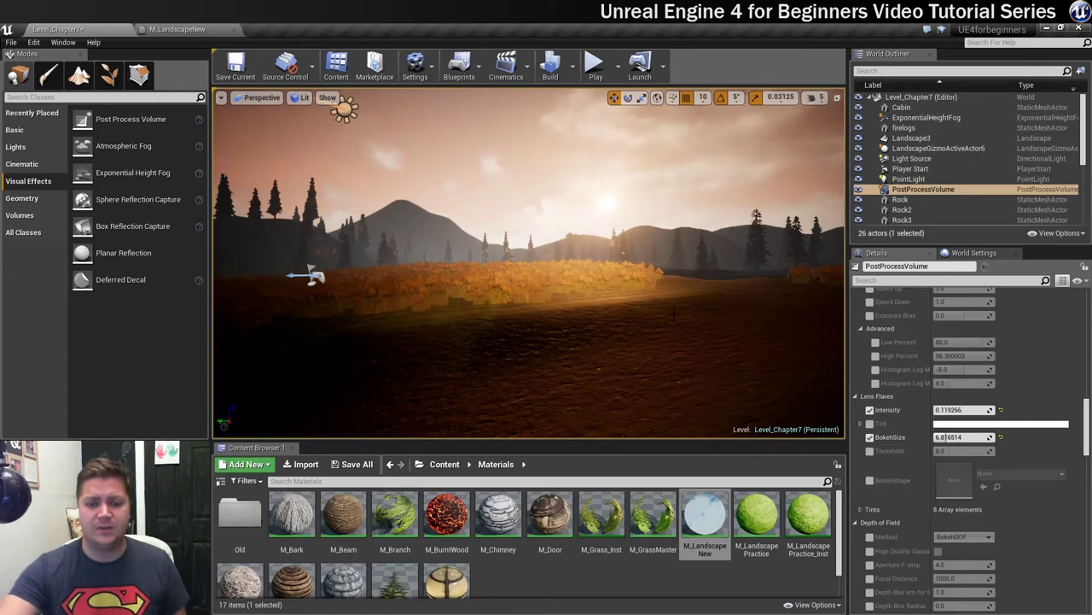
Step: Reveal the Depth of Field group, focus the volume with F, and orbit to frame cabin and campfire
scroll(931, 419, "down", 1)
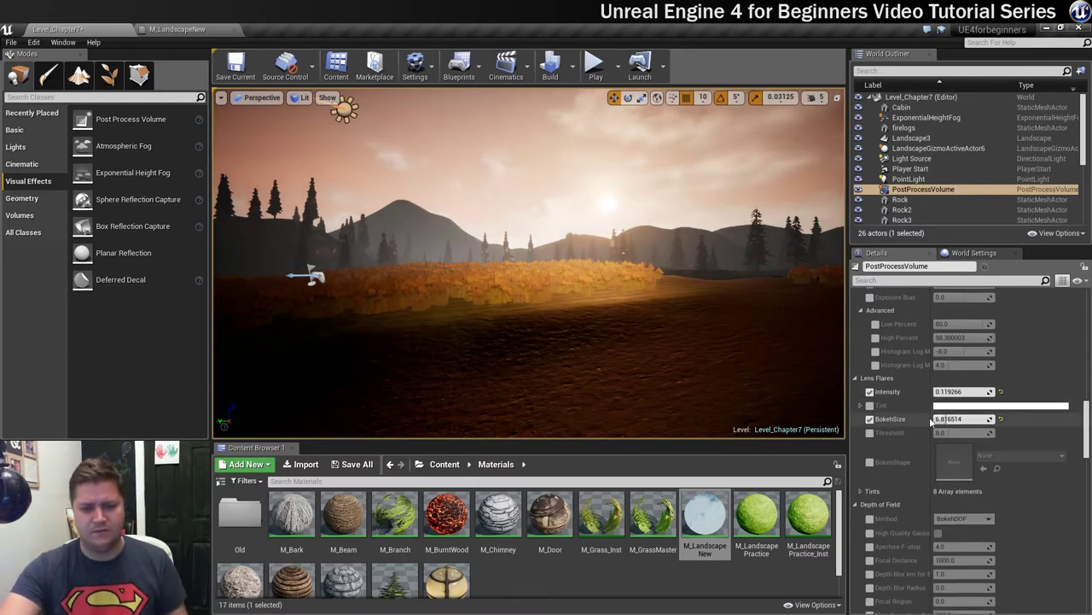
scroll(929, 415, "down", 8)
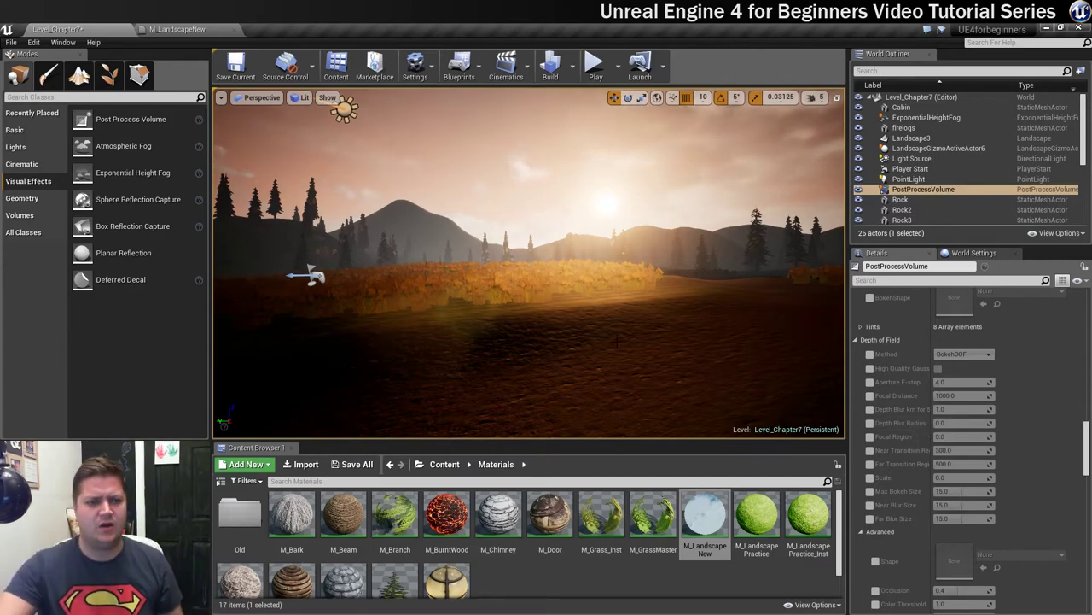
key("f")
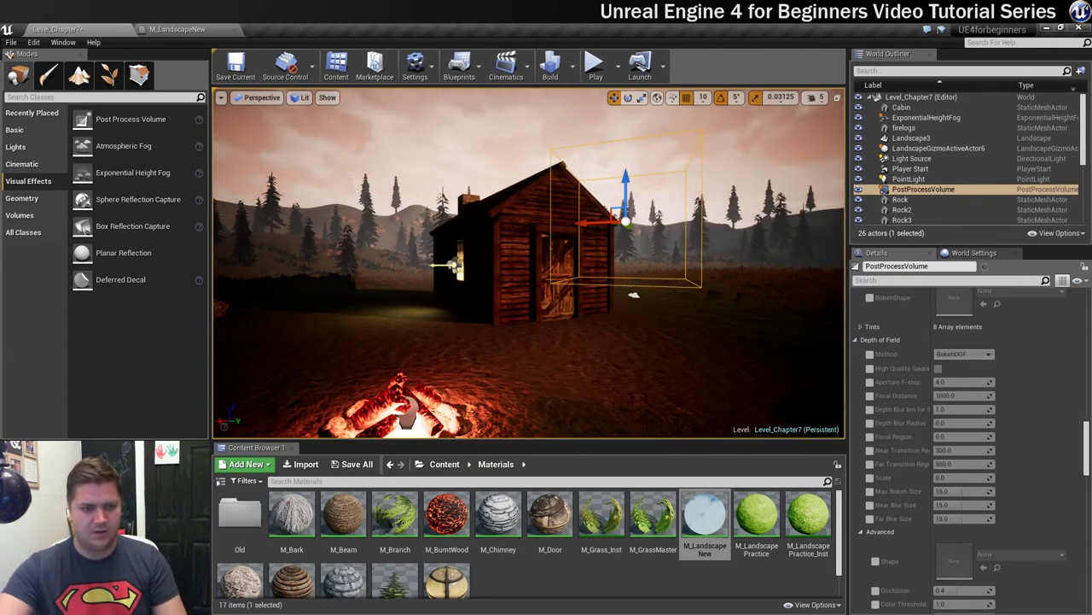
right_click_drag(529, 264, 457, 263)
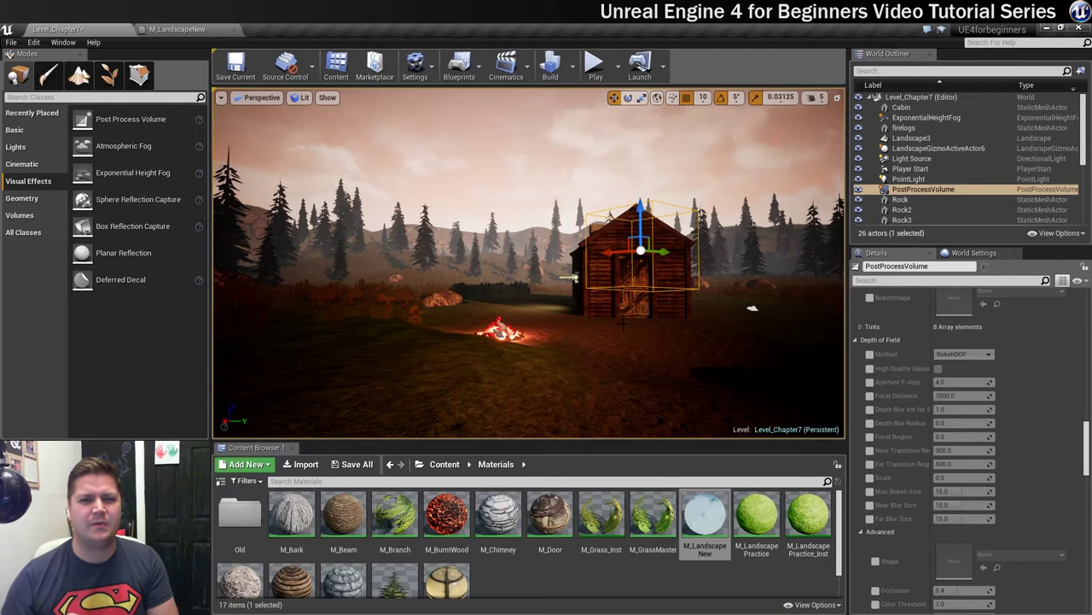
Step: Override the depth of field Method and set it to GaussianDOF
left_click(870, 353)
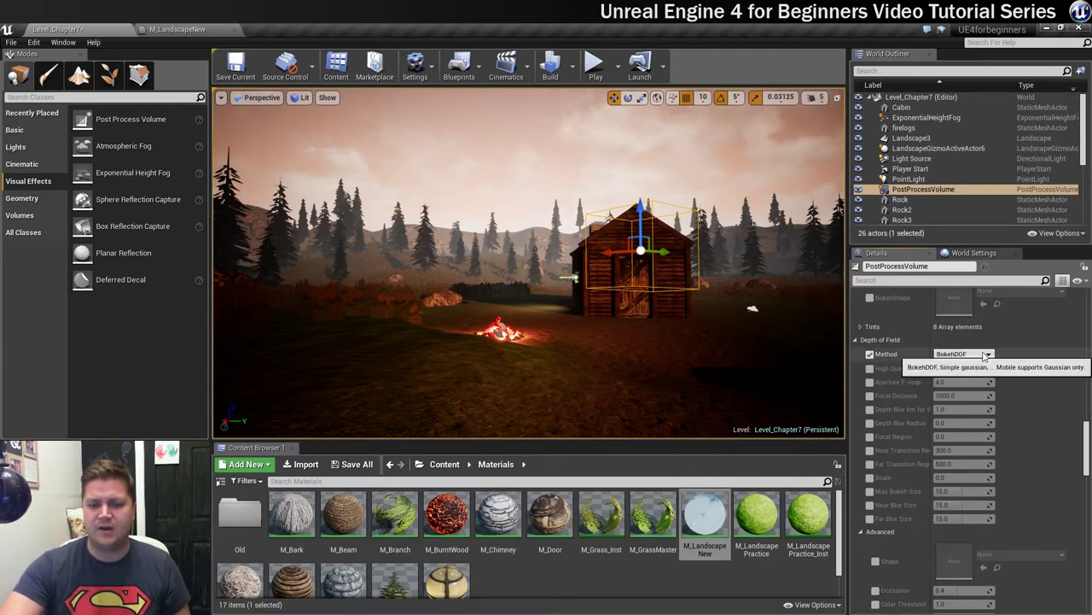
left_click(986, 354)
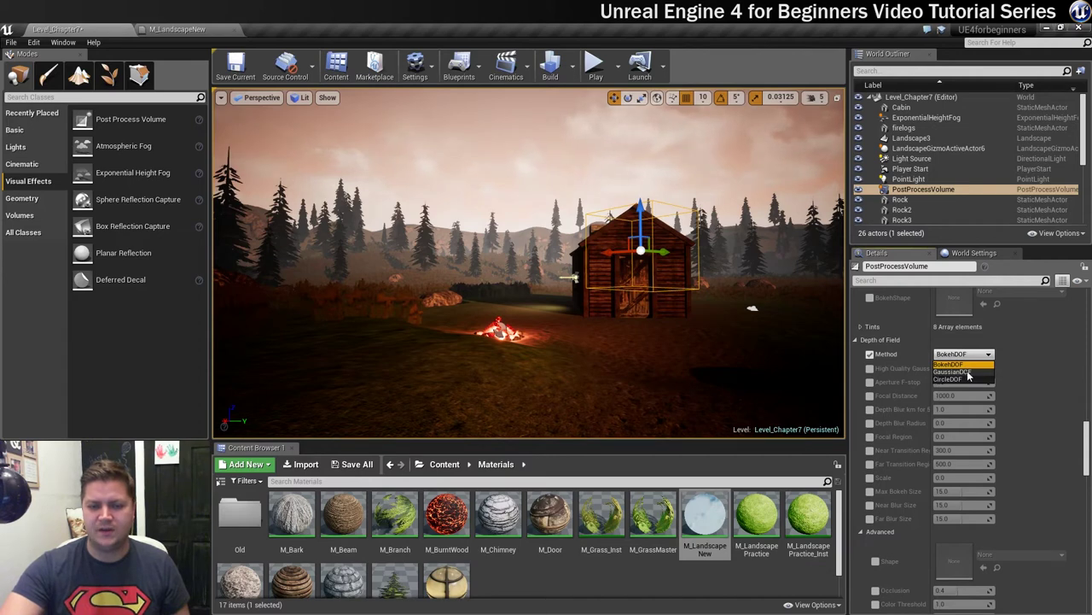
left_click(967, 371)
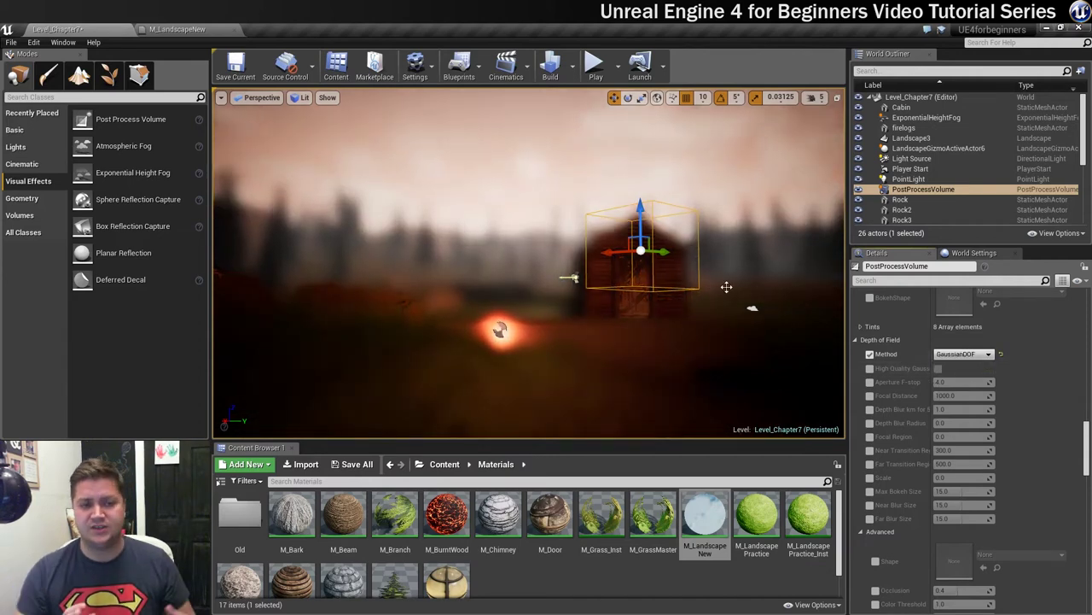
Step: Override Focal Distance at about 1000 and widen Focal Region to roughly 4495
left_click(870, 397)
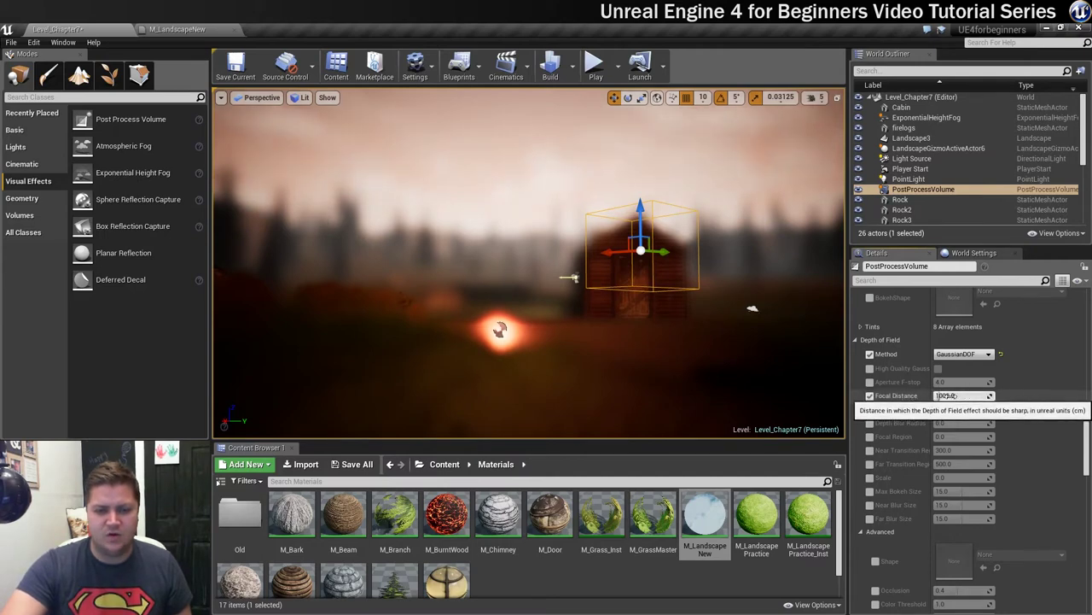
left_click(945, 395)
left_click_drag(945, 395, 945, 395)
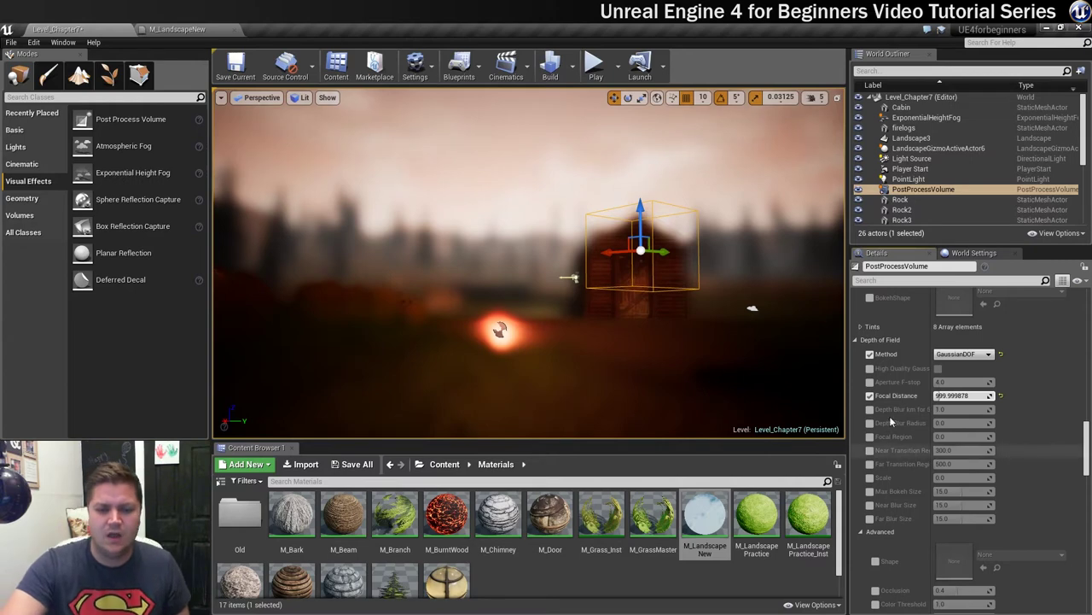
left_click(870, 437)
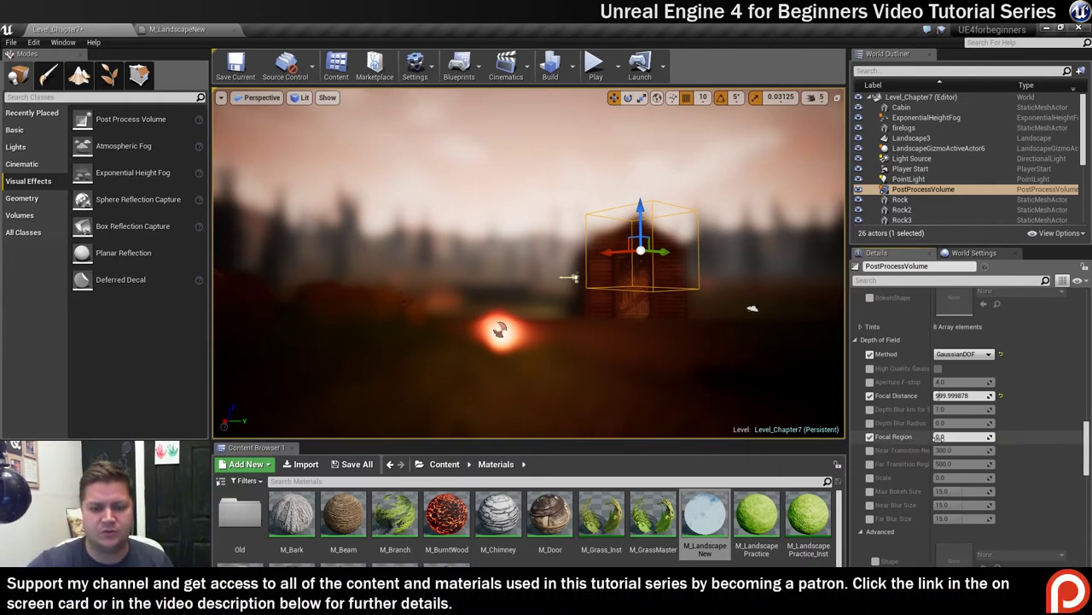
mouse_move(939, 436)
left_mouse_down()
mouse_move(973, 436)
mouse_move(942, 436)
mouse_move(959, 436)
left_mouse_up()
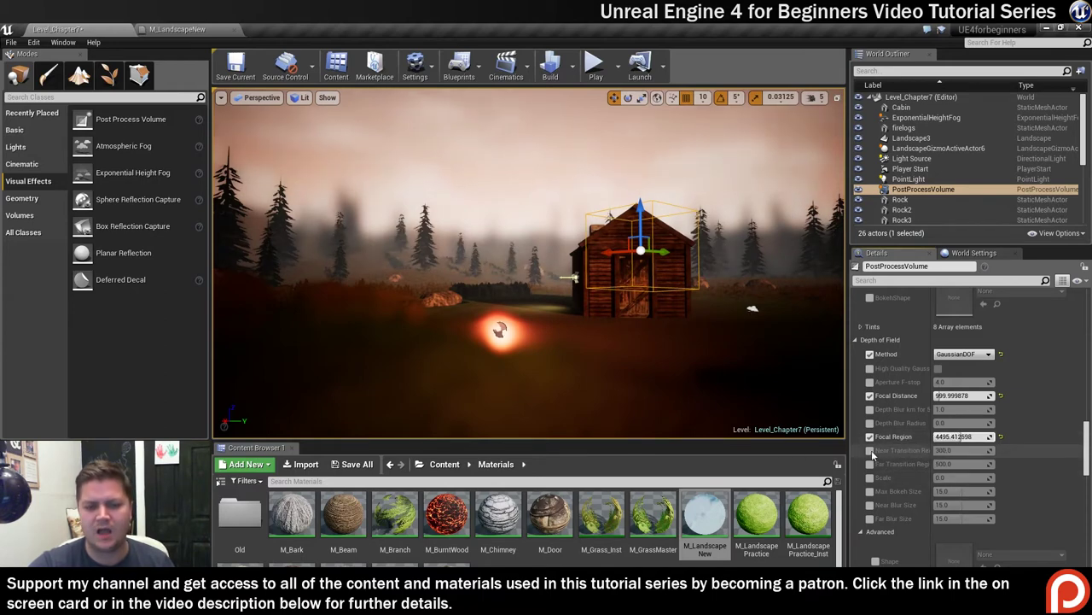
Step: Override Near Transition Region at 10000 and Far Blur Size at a tiny .1
left_click(871, 451)
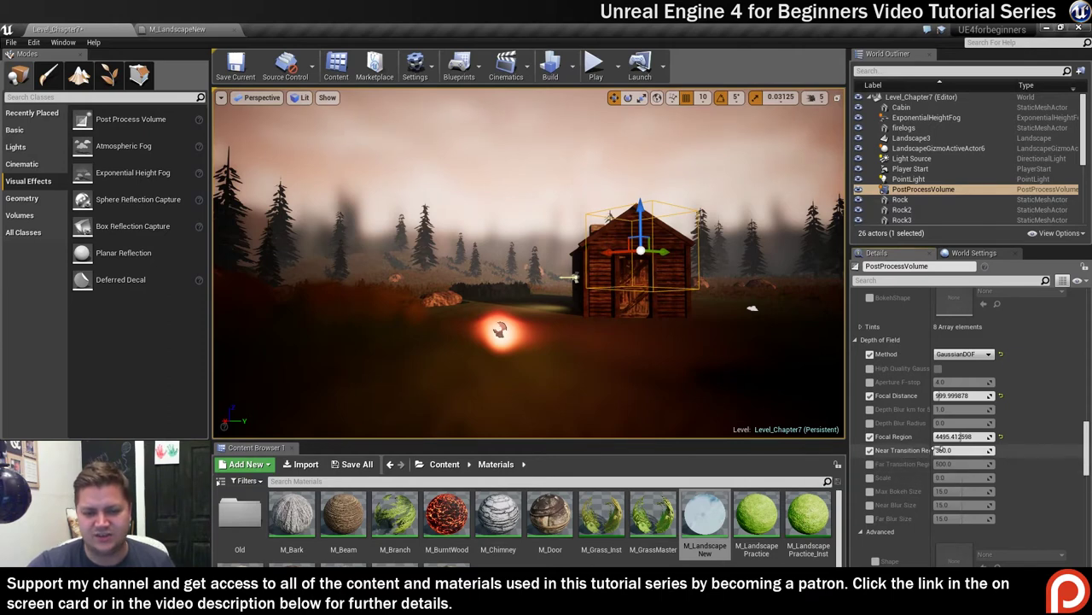
left_click_drag(938, 450, 956, 450)
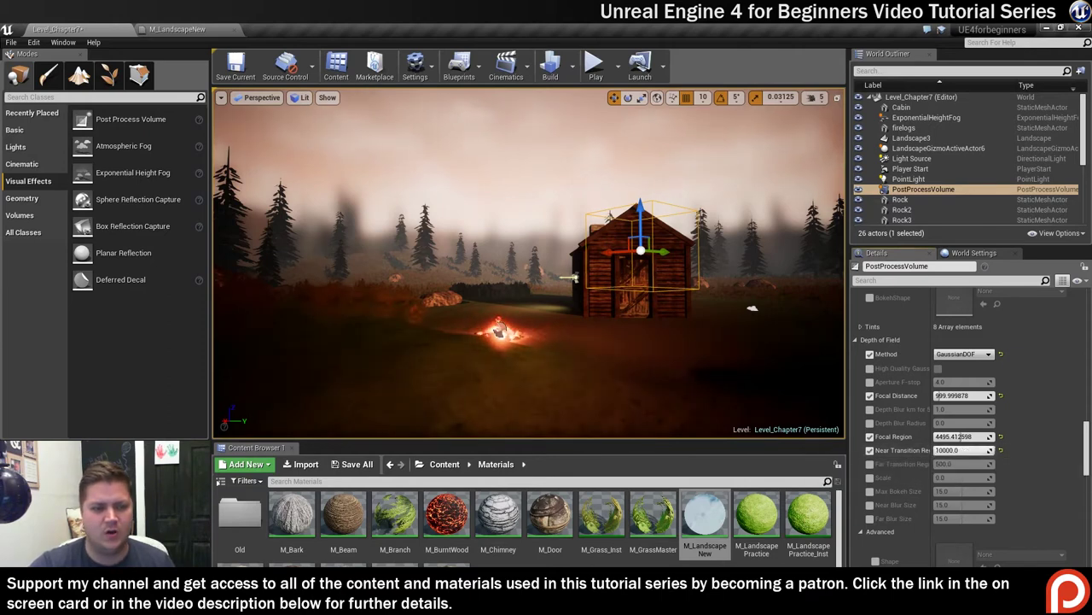
left_click(869, 519)
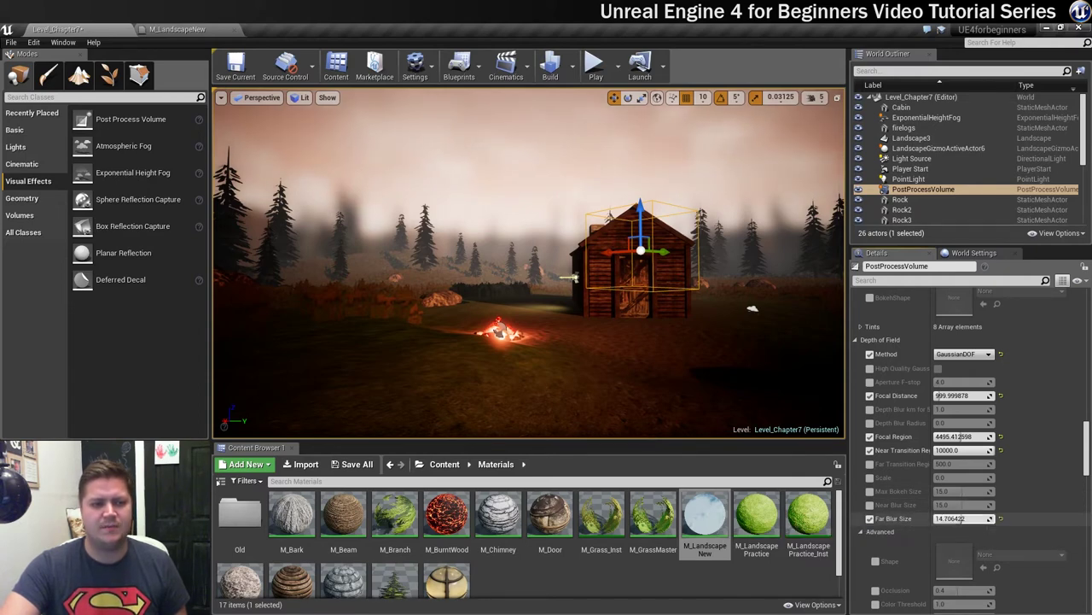
left_click_drag(962, 520, 948, 520)
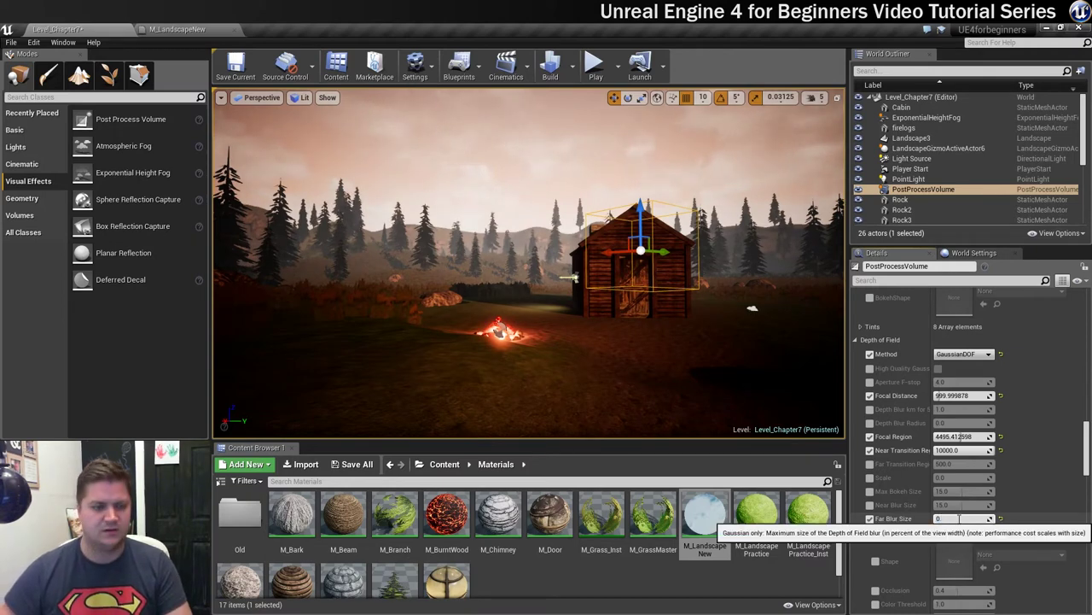
type(".1")
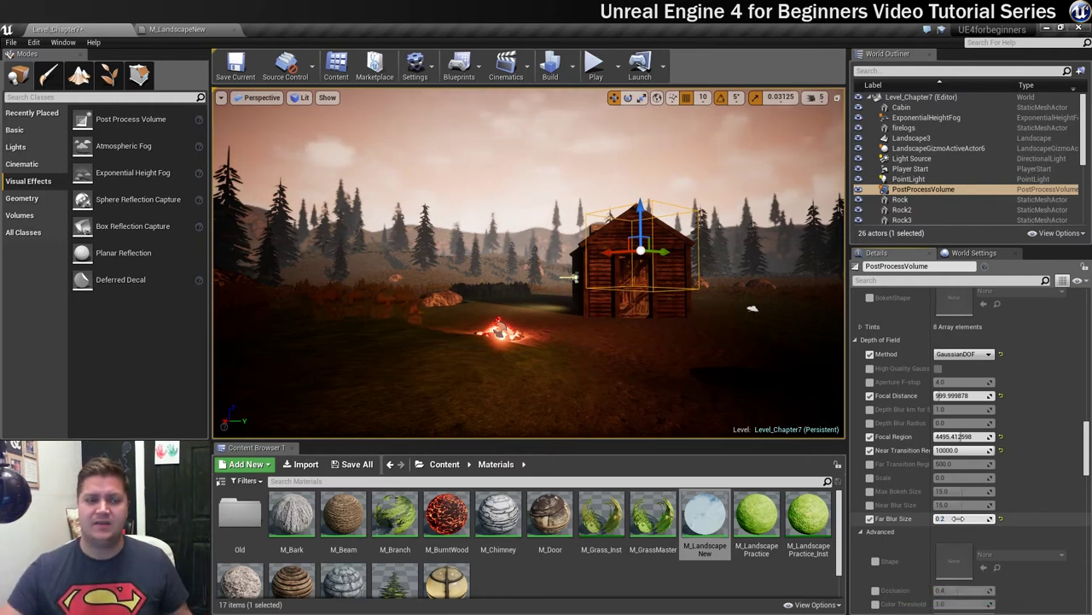
Step: Play-test the level in first person, fire four projectiles toward the cabin, then end the session
left_click(595, 65)
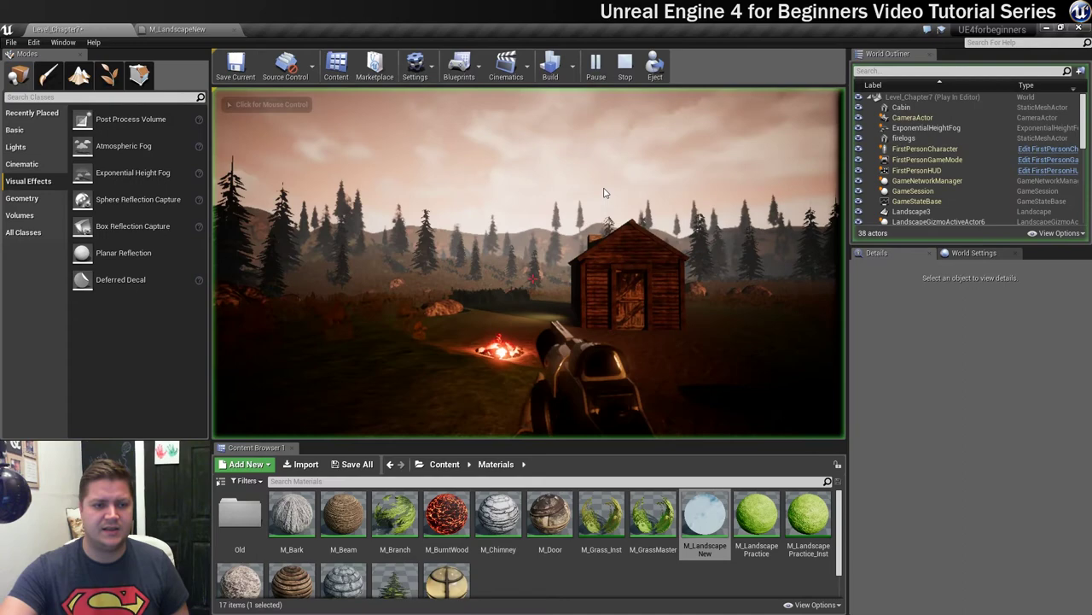
left_click(535, 262)
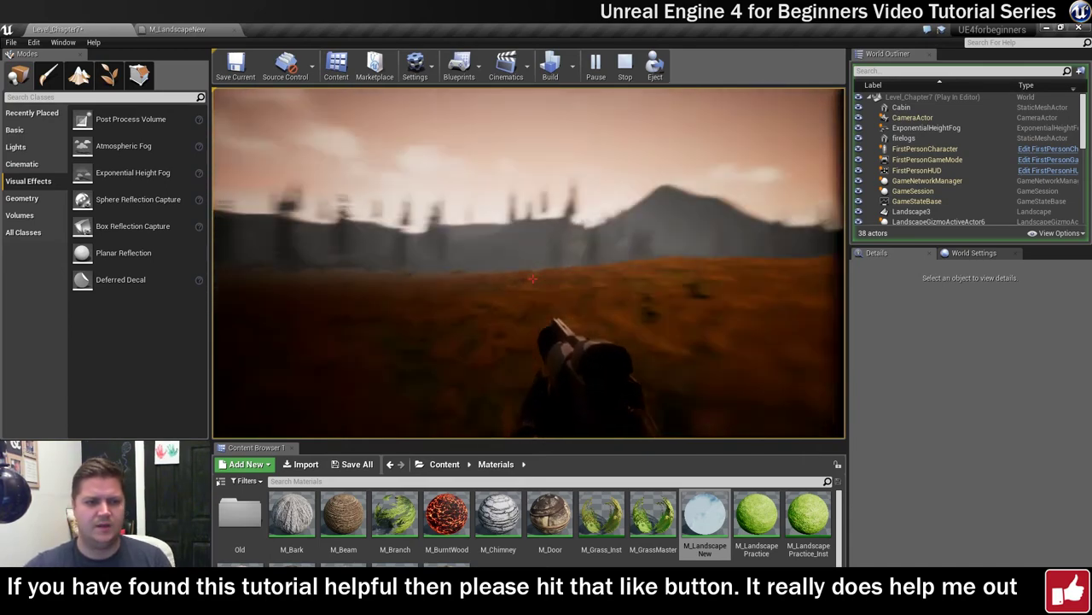
left_click(533, 279)
left_click(533, 278)
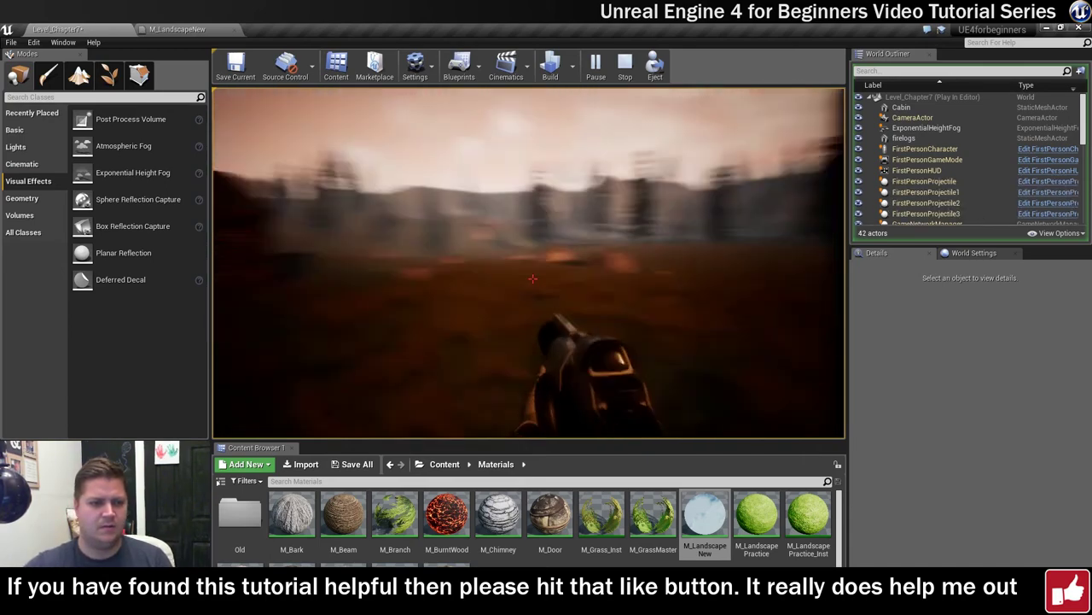
left_click(532, 279)
left_click(533, 278)
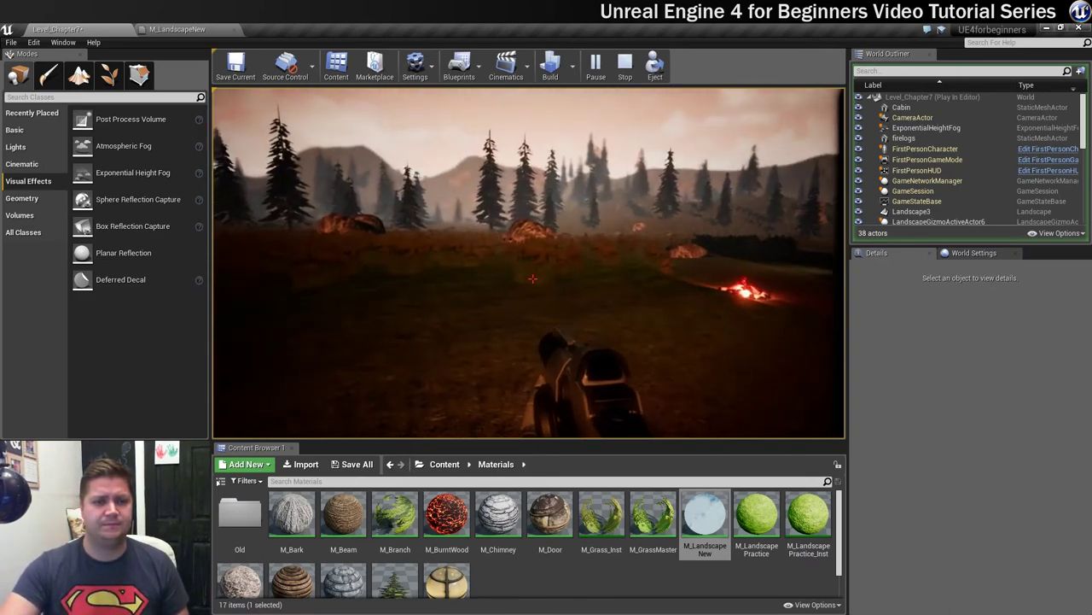
key("Escape")
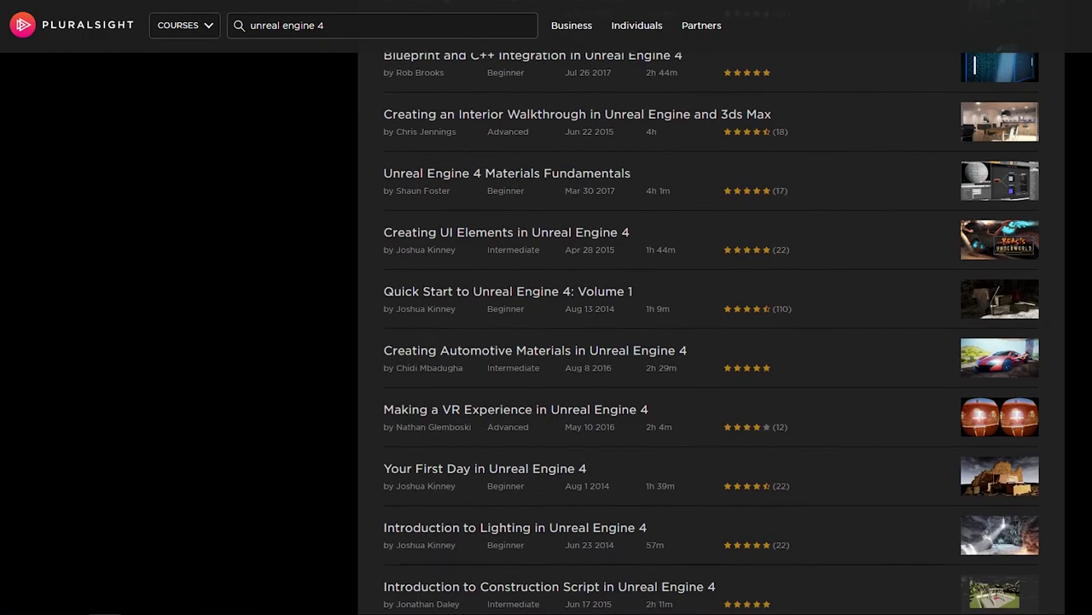
Step: Scroll down through Pluralsight's 'unreal engine 4' search results
scroll(602, 333, "down", 2)
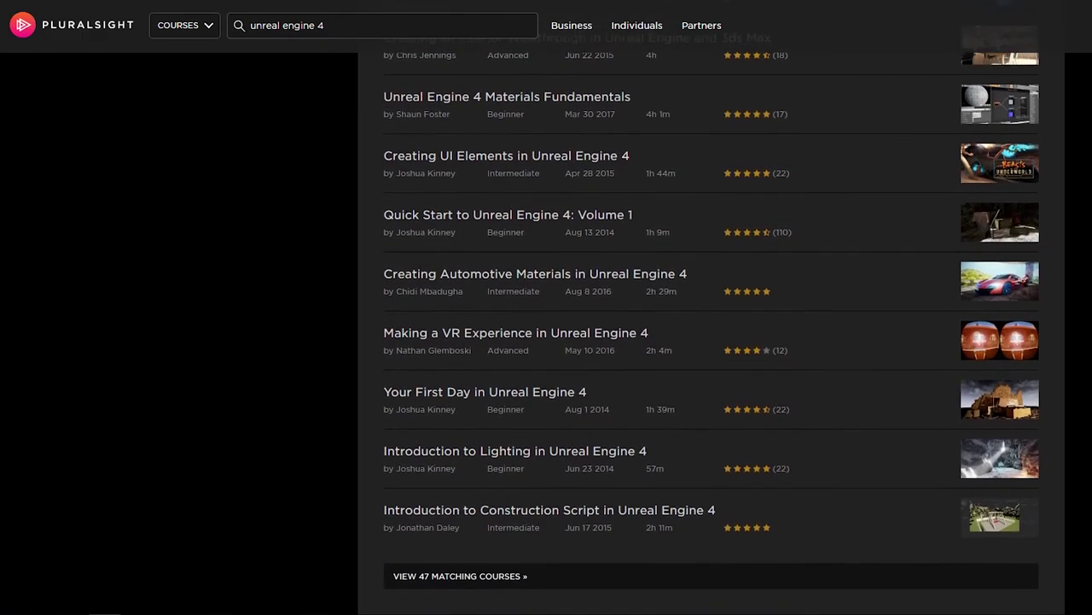
scroll(602, 333, "down", 2)
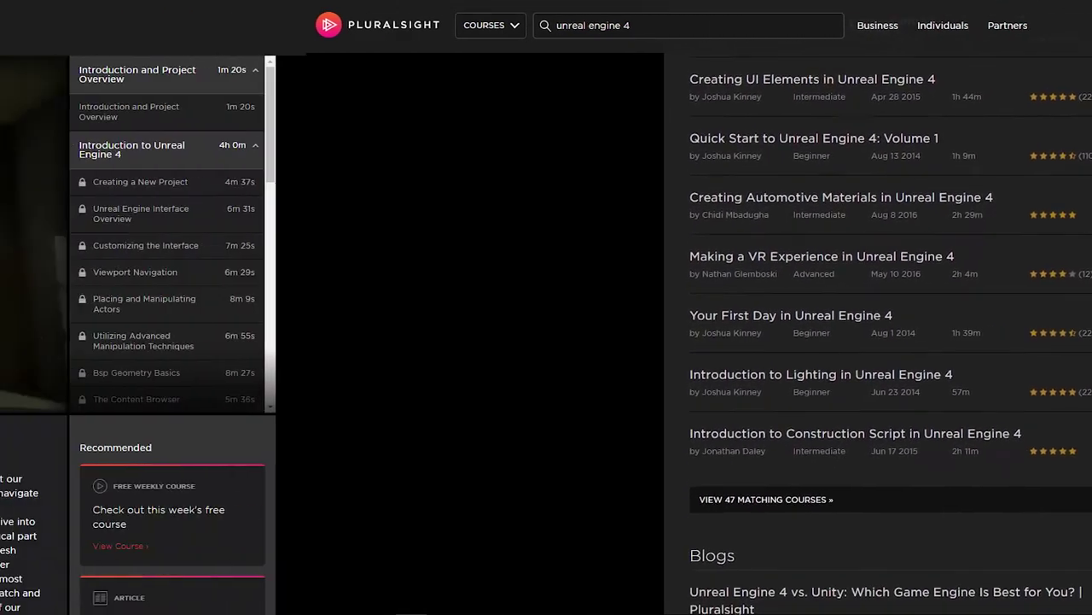